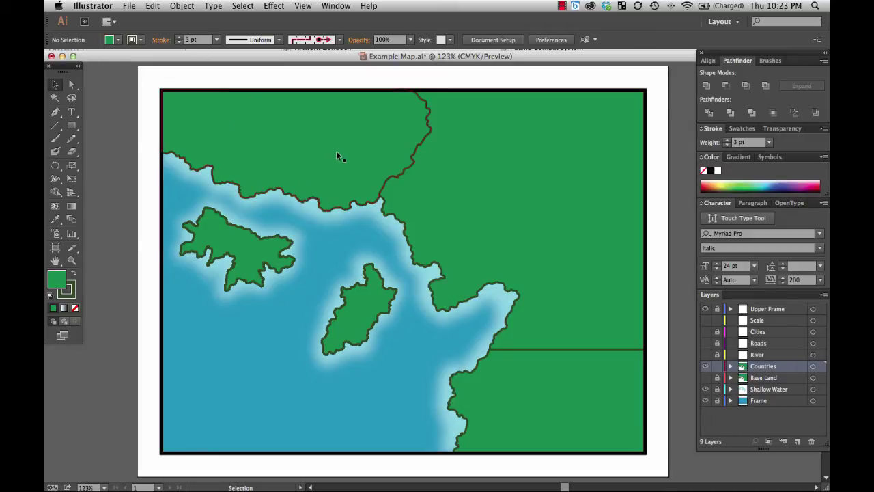
pyautogui.moveTo(336, 151); pyautogui.dragTo(309, 145)
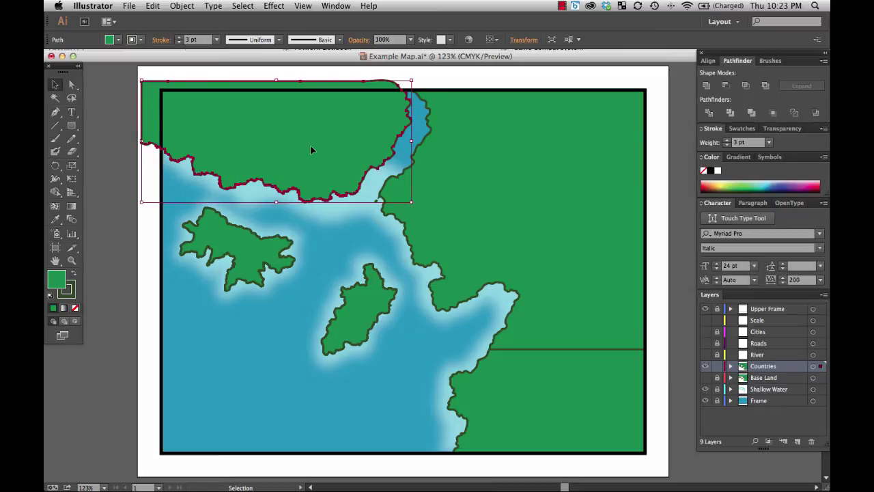
pyautogui.press('super+z')
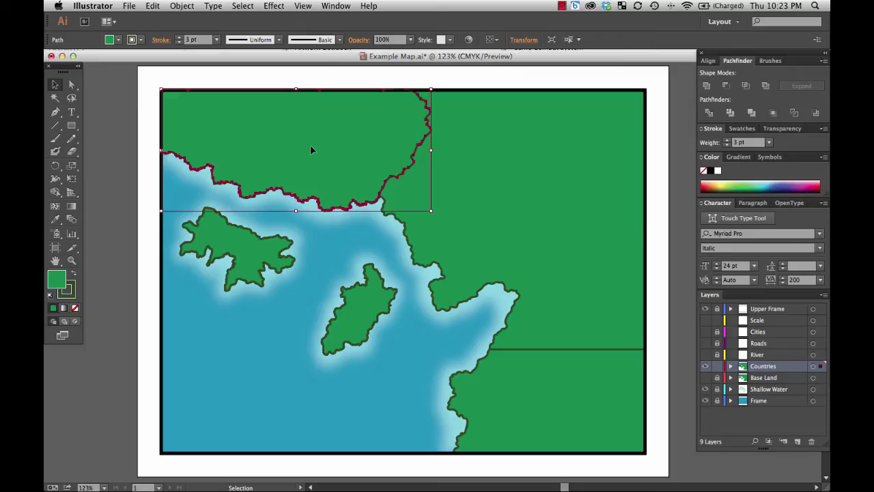
pyautogui.click(576, 82)
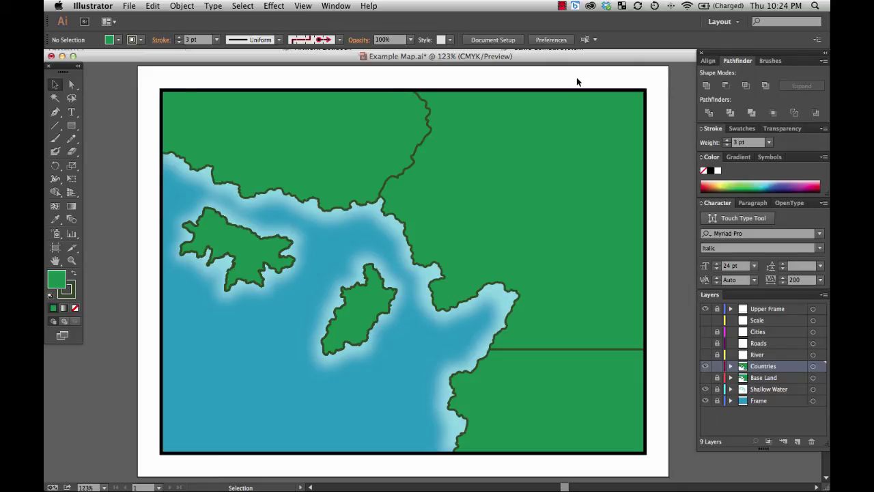
# - Select the northwestern country and set its stroke weight to 24 pt
pyautogui.press('super+z')
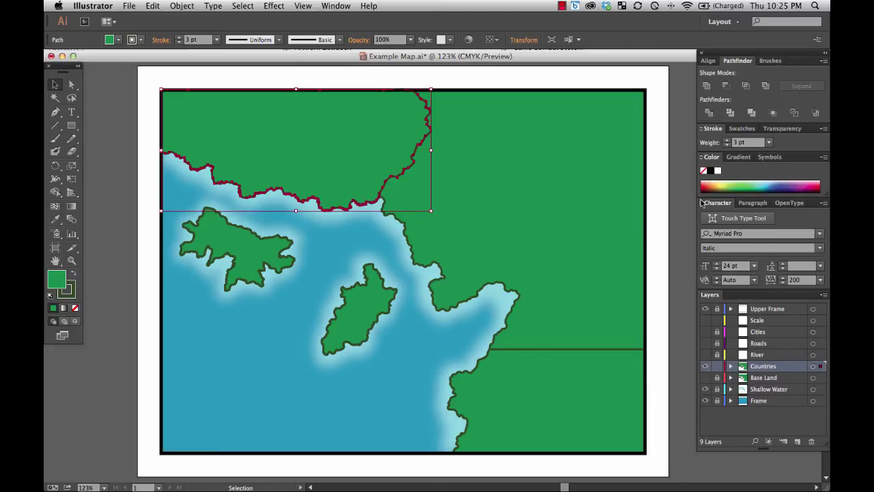
pyautogui.click(727, 140)
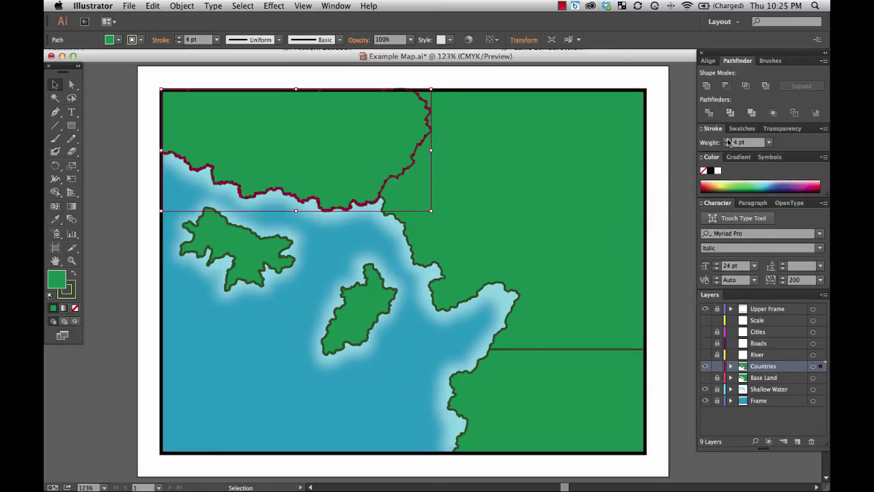
pyautogui.click(727, 140)
pyautogui.click(727, 140)
pyautogui.click(727, 140)
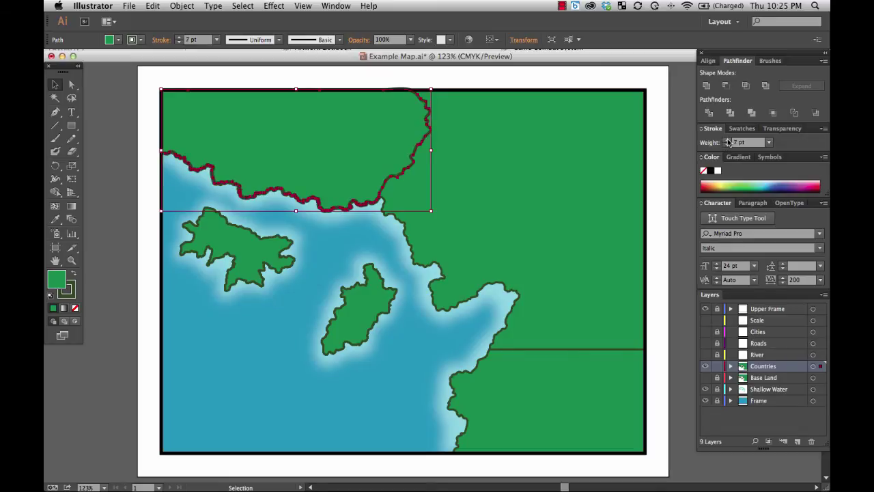
pyautogui.click(727, 140)
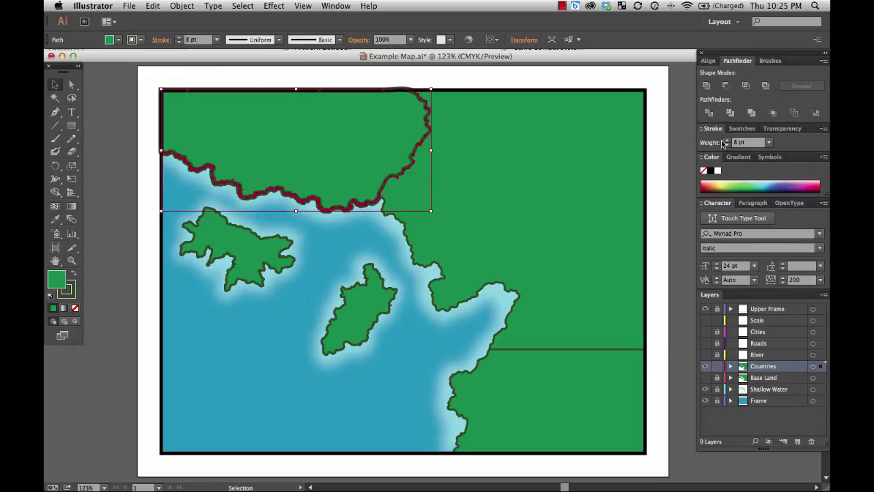
pyautogui.click(726, 139)
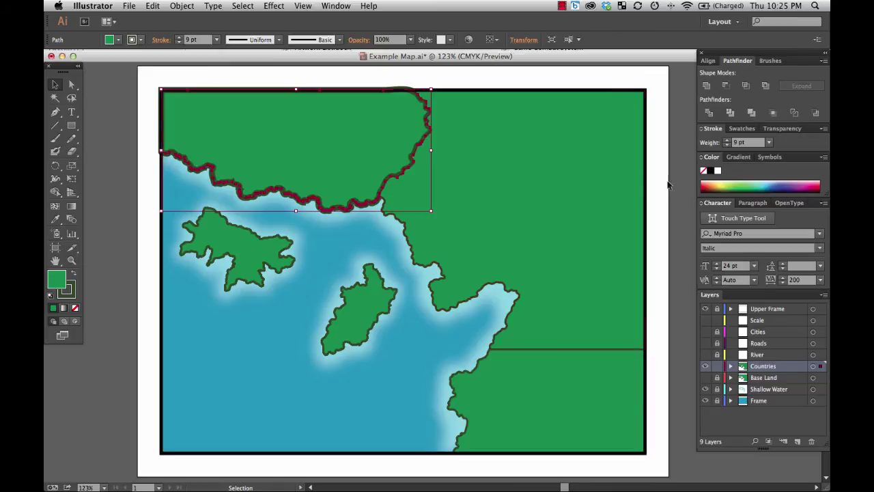
pyautogui.click(727, 139)
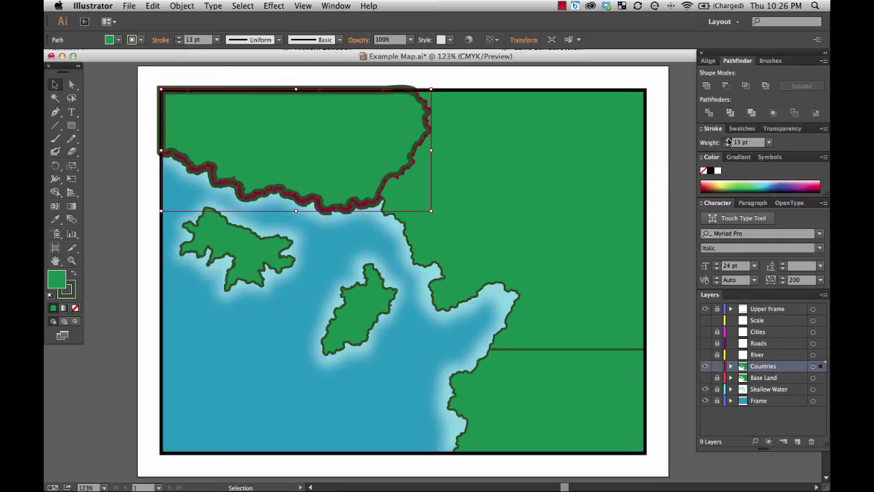
pyautogui.click(727, 139)
pyautogui.click(727, 139)
pyautogui.click(727, 139)
pyautogui.click(727, 139)
pyautogui.click(727, 140)
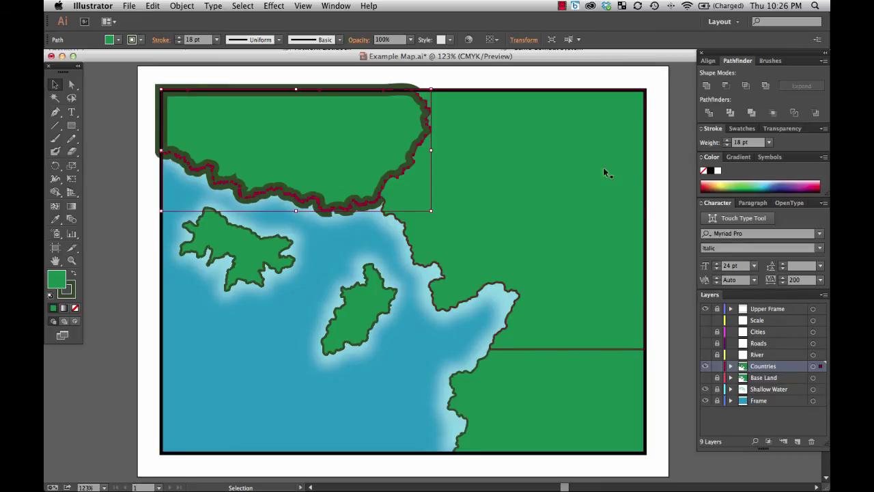
pyautogui.click(727, 139)
pyautogui.click(727, 140)
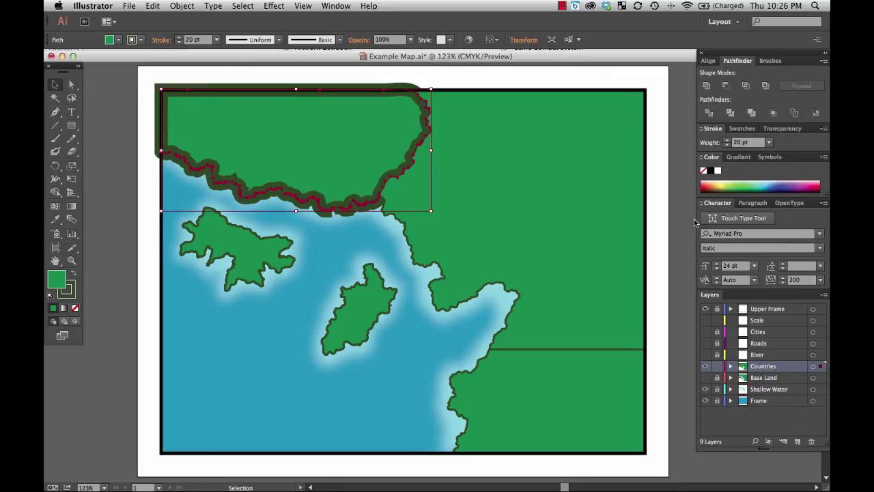
pyautogui.press('Up')
pyautogui.press('Up')
pyautogui.press('Up')
pyautogui.press('Up')
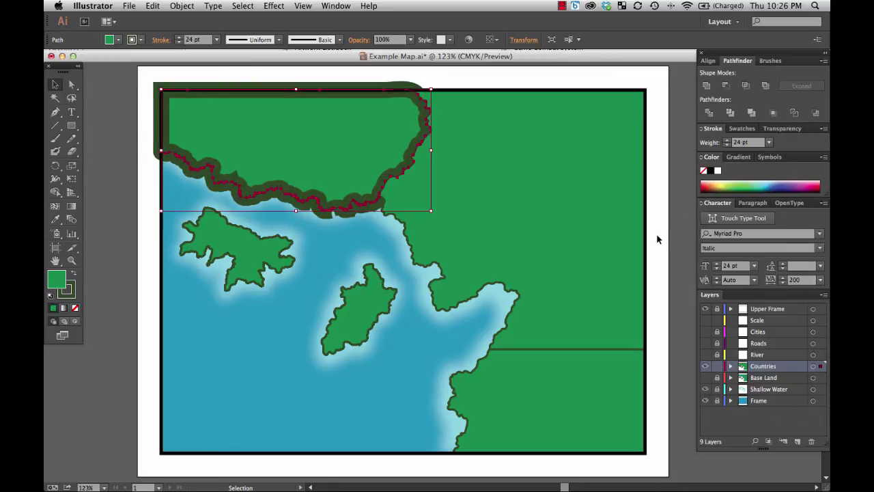
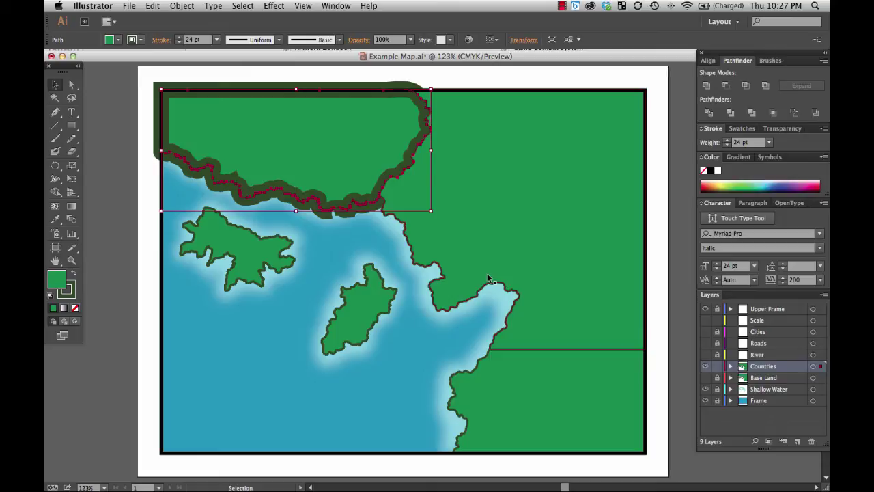
# - Convert the northwestern country's stroke to an outlined shape with Outline Stroke and ungroup the result
pyautogui.click(188, 7)
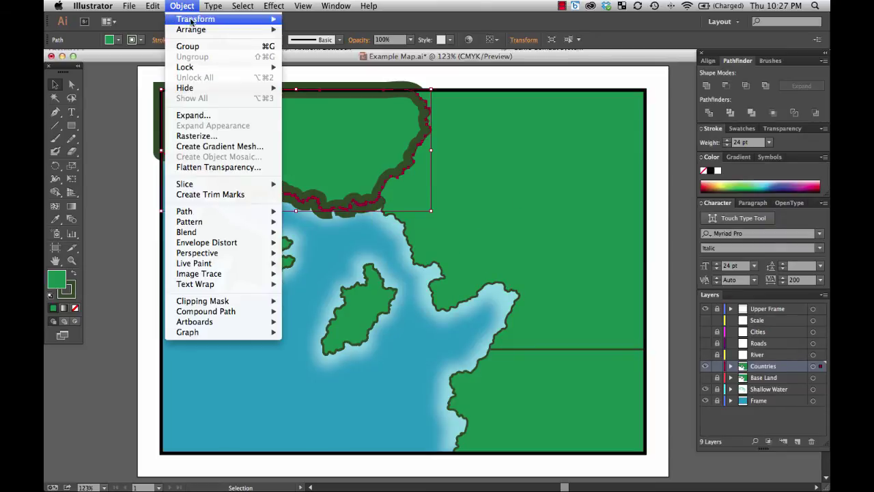
pyautogui.moveTo(220, 225)
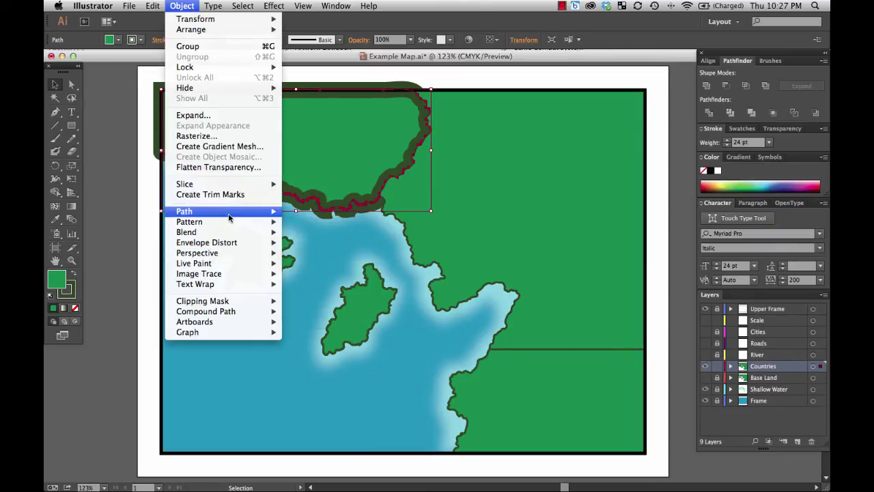
pyautogui.click(325, 239)
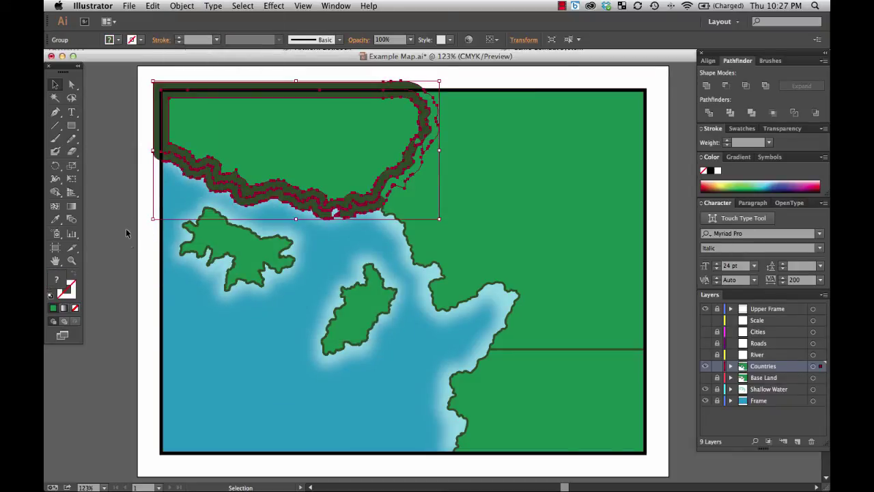
pyautogui.rightClick(213, 172)
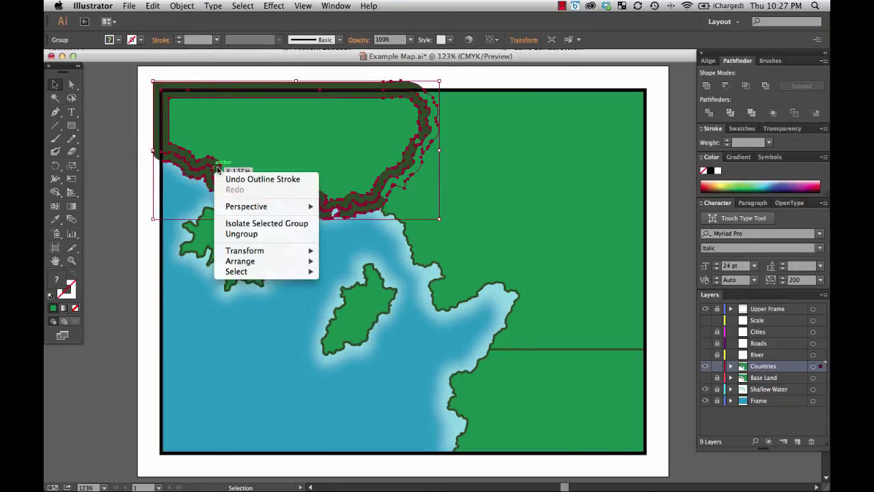
pyautogui.click(245, 234)
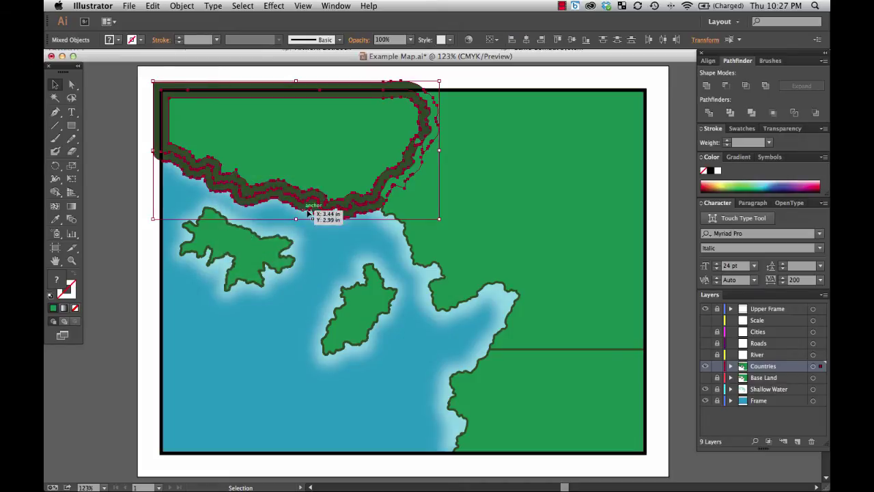
# - Delete the green fill shape of the northwestern country, keeping only the outlined dark green border
pyautogui.click(181, 206)
pyautogui.click(288, 140)
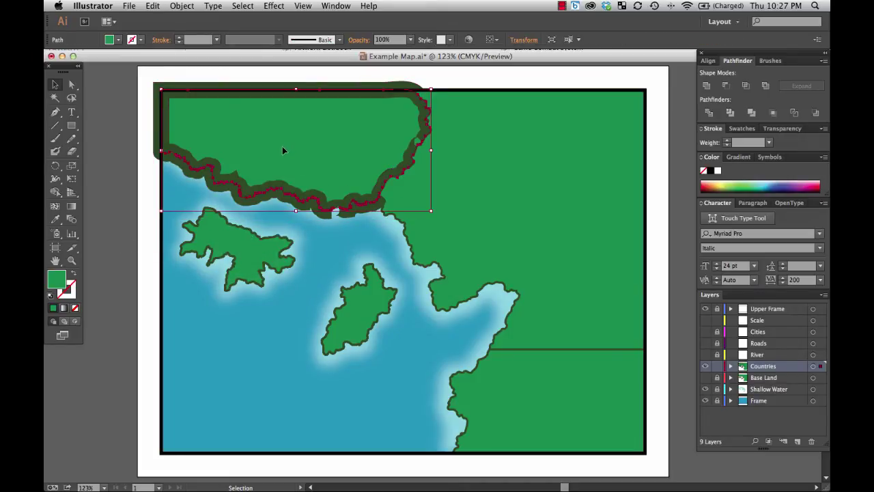
pyautogui.press('Delete')
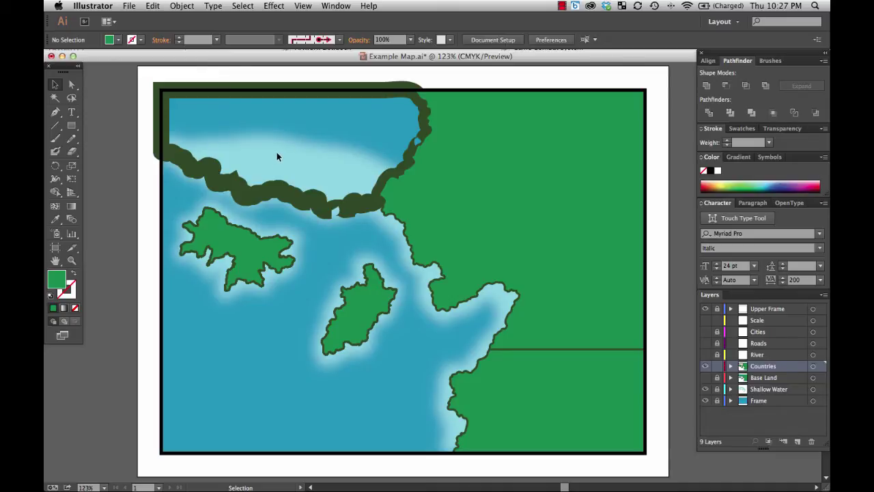
# - Delete the anchor point forming the sharp spike on the inner edge of the border's southern coast
pyautogui.click(202, 174)
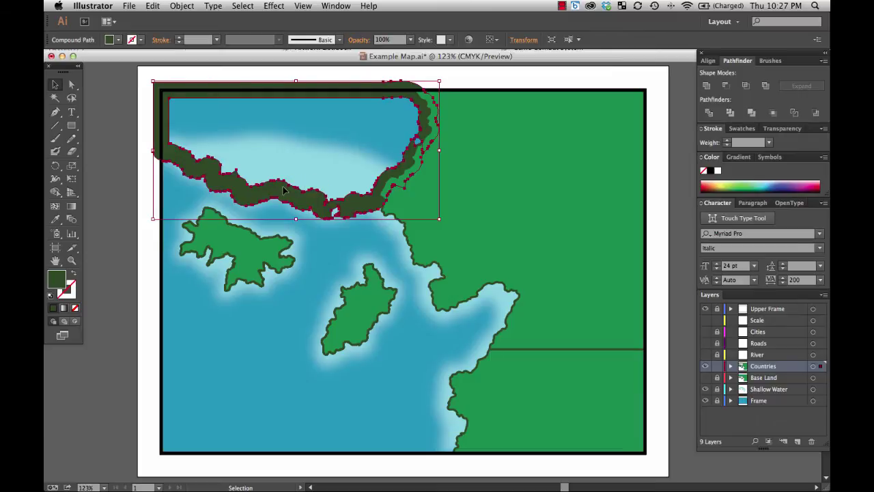
pyautogui.press('z')
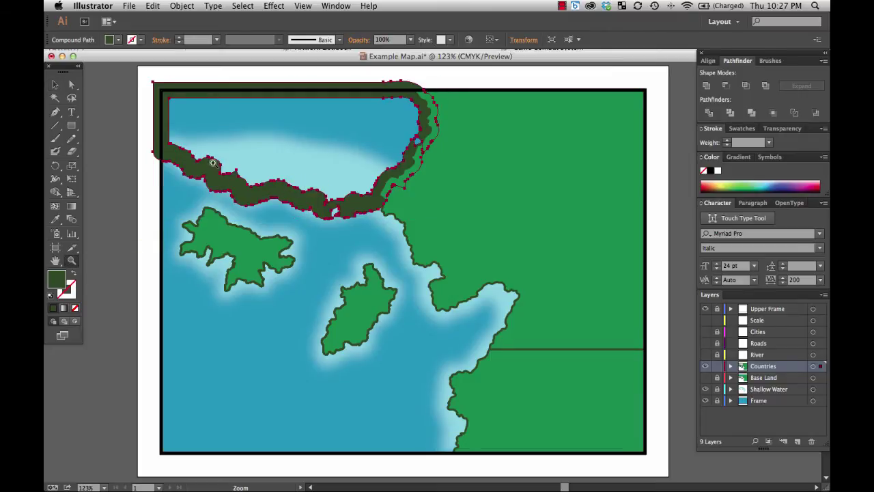
pyautogui.moveTo(211, 164); pyautogui.dragTo(264, 198)
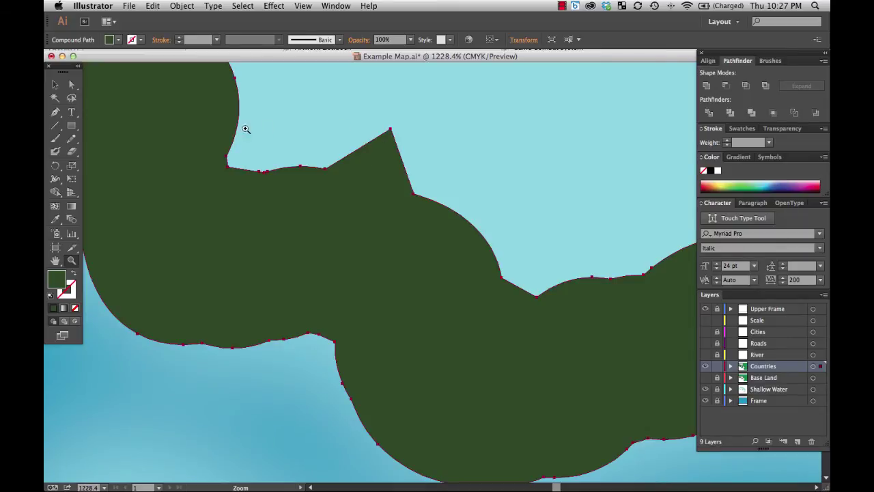
pyautogui.moveTo(55, 111); pyautogui.dragTo(87, 139)
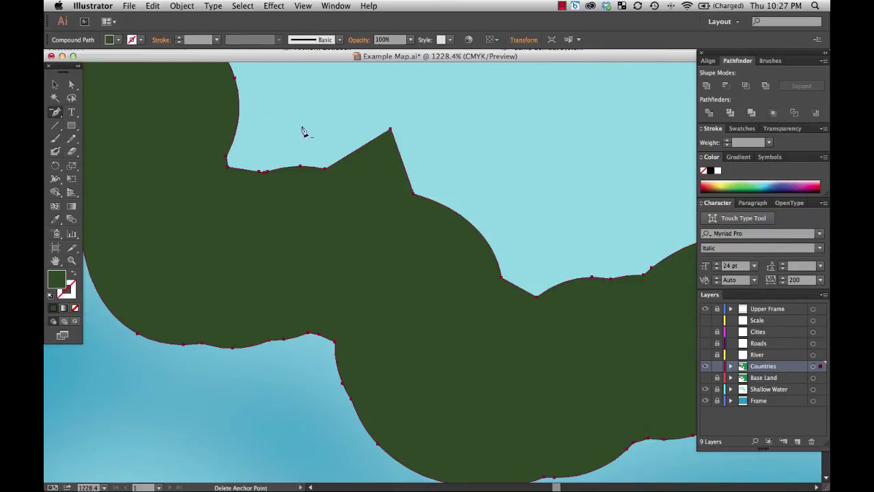
pyautogui.click(390, 130)
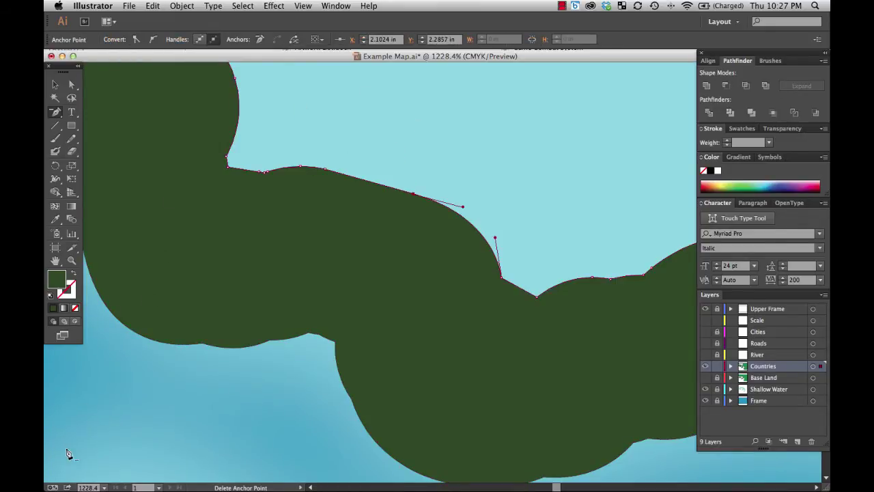
pyautogui.click(103, 486)
pyautogui.click(113, 471)
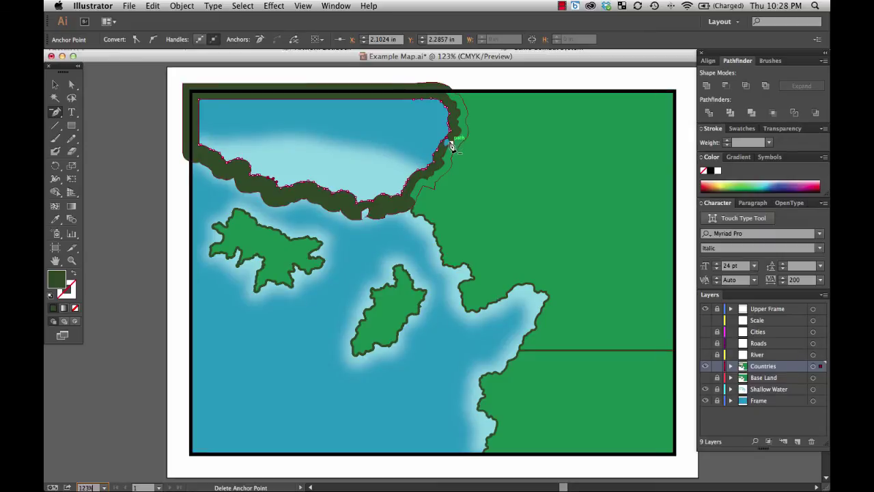
# - Delete the stray anchor points forming the small notch on the inner edge of the border's eastern side
pyautogui.click(71, 260)
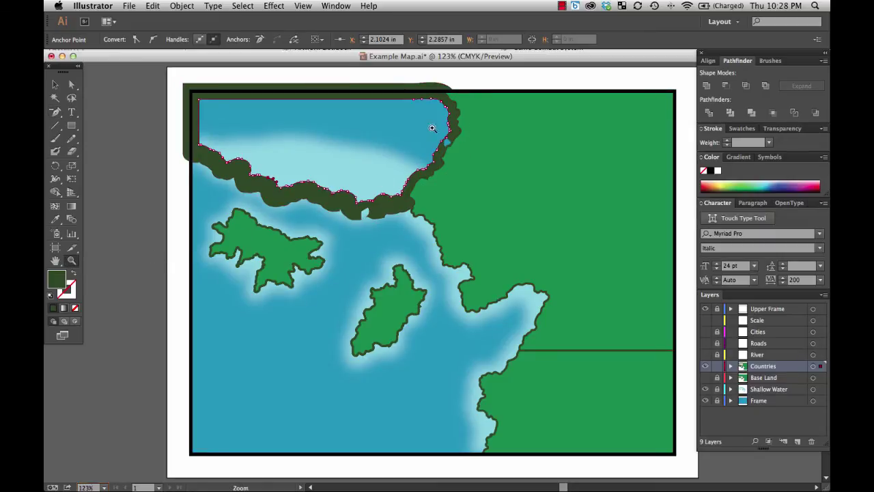
pyautogui.moveTo(431, 129); pyautogui.dragTo(462, 158)
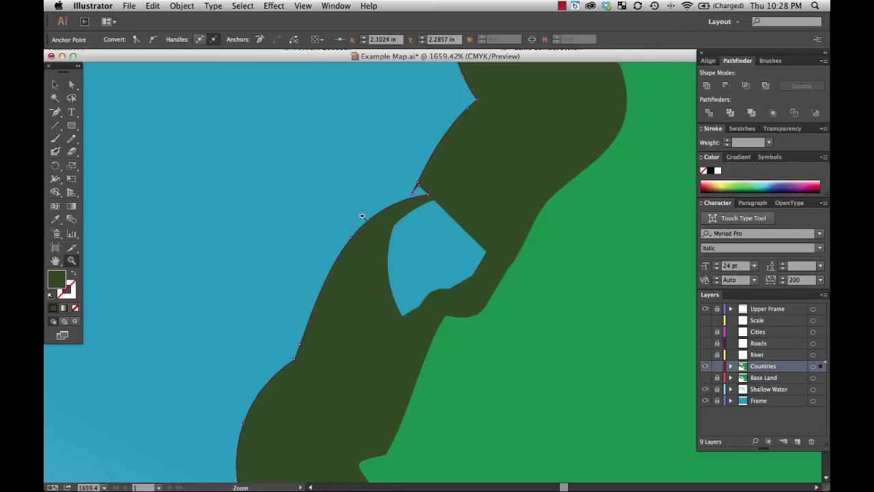
pyautogui.click(55, 111)
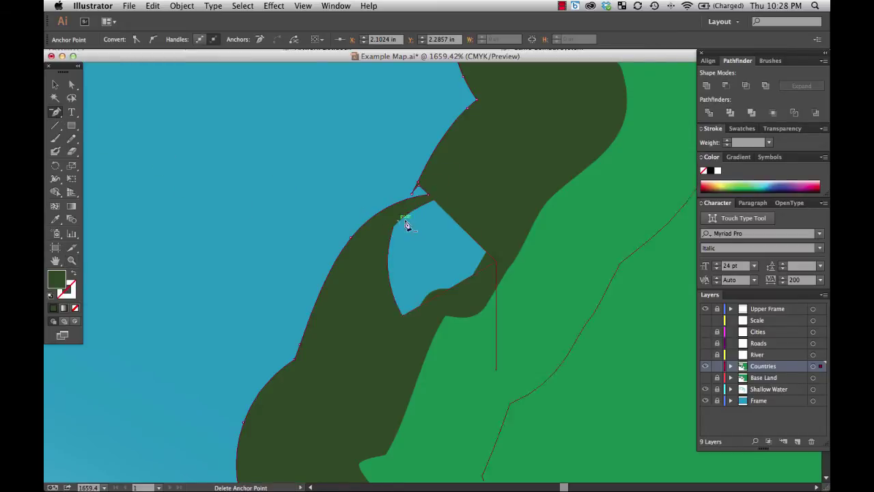
pyautogui.click(416, 193)
pyautogui.click(428, 203)
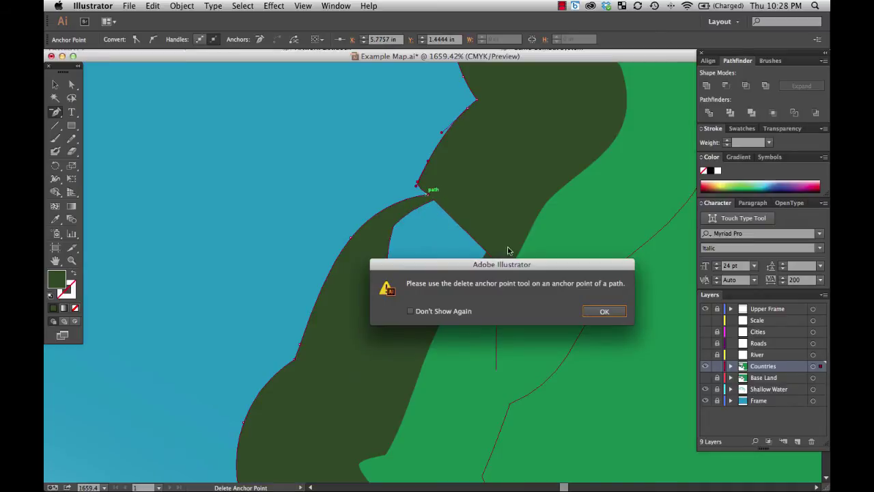
pyautogui.click(605, 311)
pyautogui.click(429, 196)
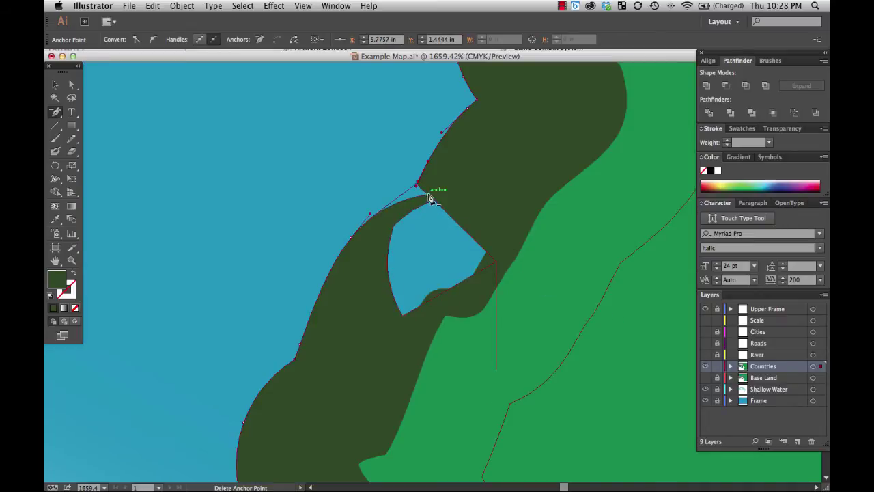
# - Remove the small hole in the eastern side of the dark green border by deleting its anchor points
pyautogui.press('v')
pyautogui.click(441, 293)
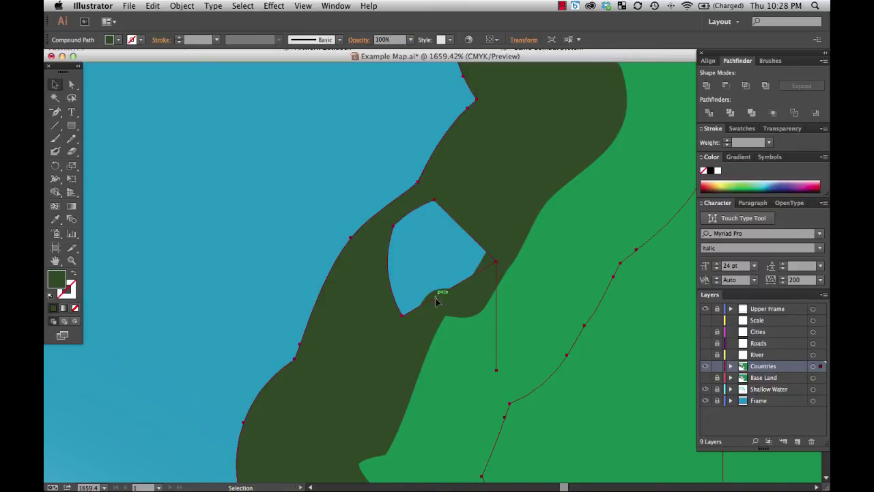
pyautogui.press('super+minus')
pyautogui.press('-')
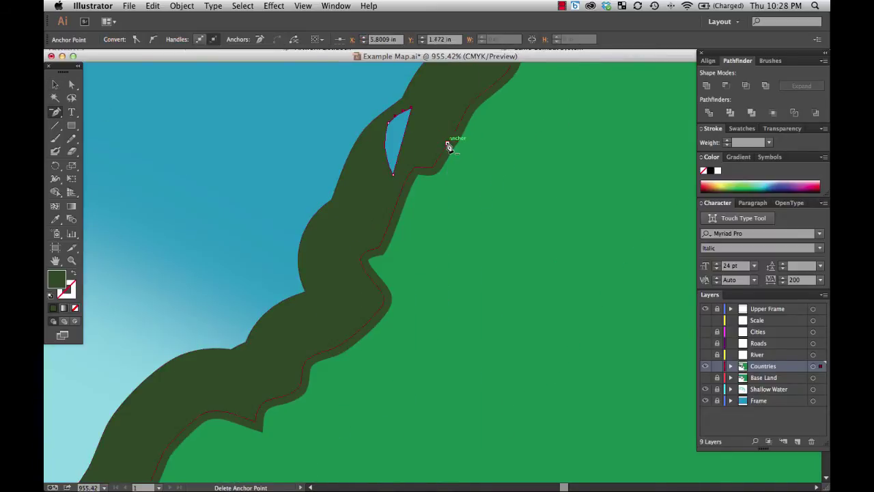
pyautogui.click(391, 123)
pyautogui.click(388, 175)
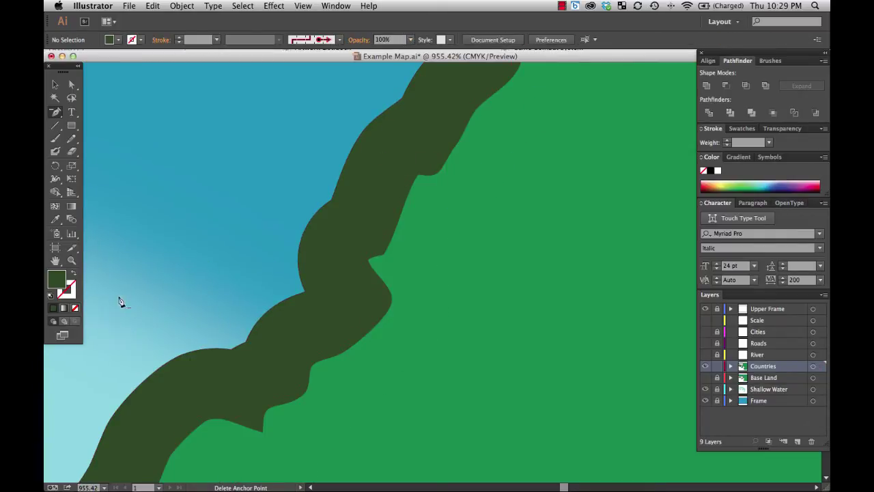
pyautogui.click(104, 486)
pyautogui.click(127, 476)
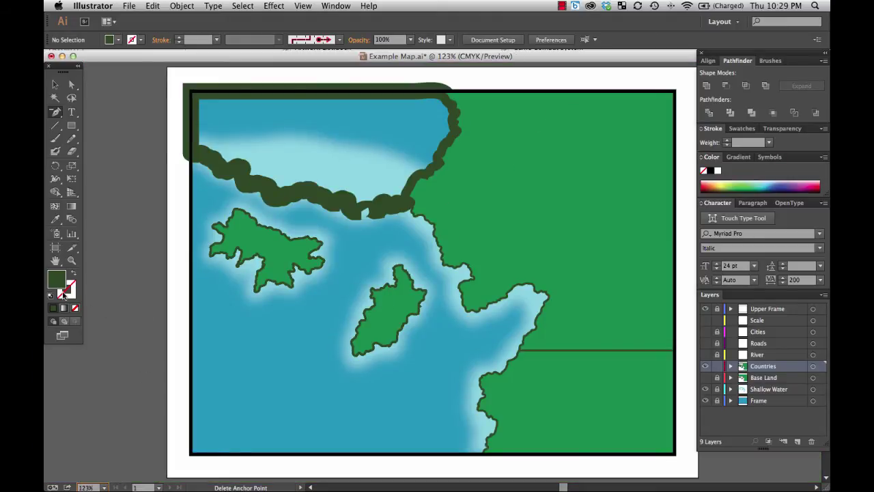
# - Delete the anchor points along the top and western side of the gap in the outer edge of the border's southern coast
pyautogui.click(71, 260)
pyautogui.moveTo(348, 204); pyautogui.dragTo(376, 235)
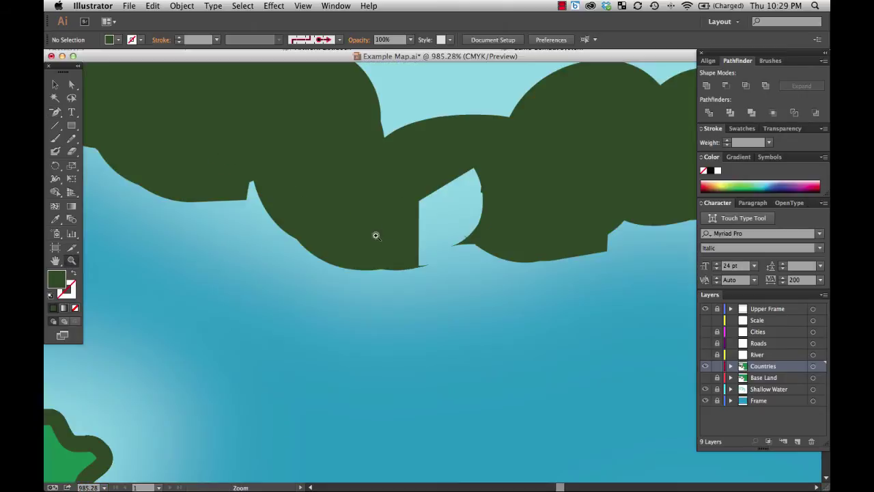
pyautogui.click(54, 84)
pyautogui.click(374, 240)
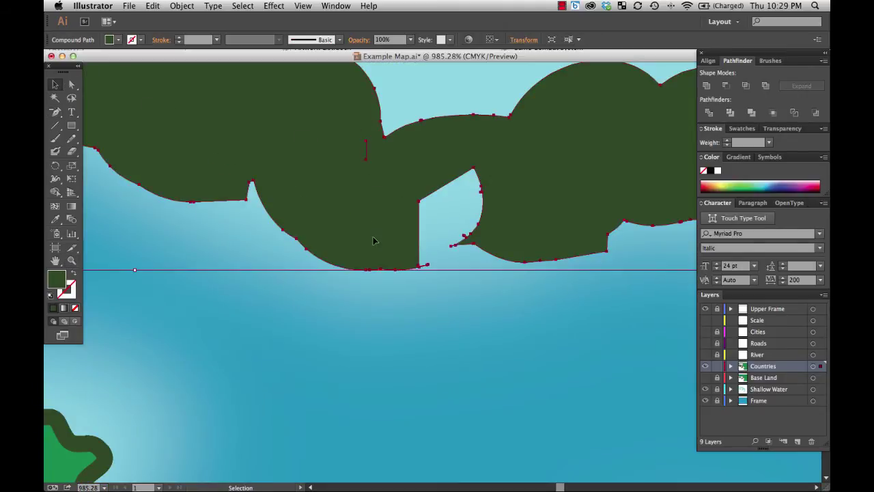
pyautogui.click(55, 111)
pyautogui.click(473, 168)
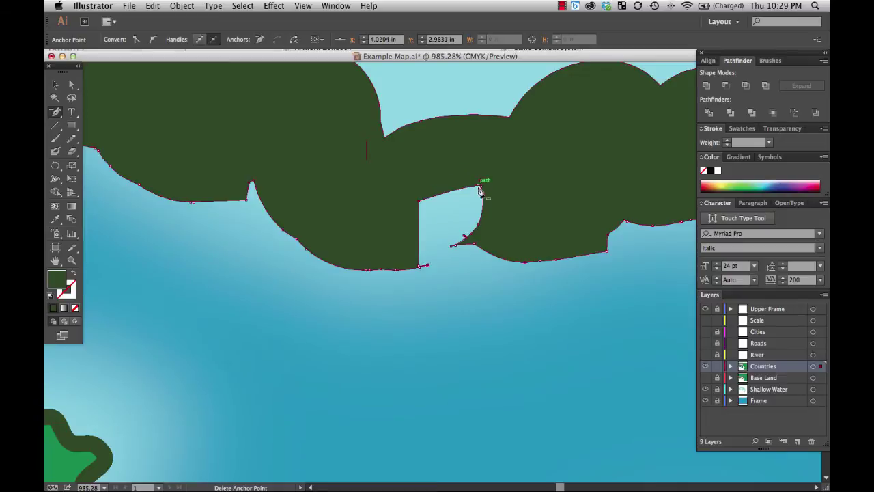
pyautogui.click(419, 201)
pyautogui.click(417, 266)
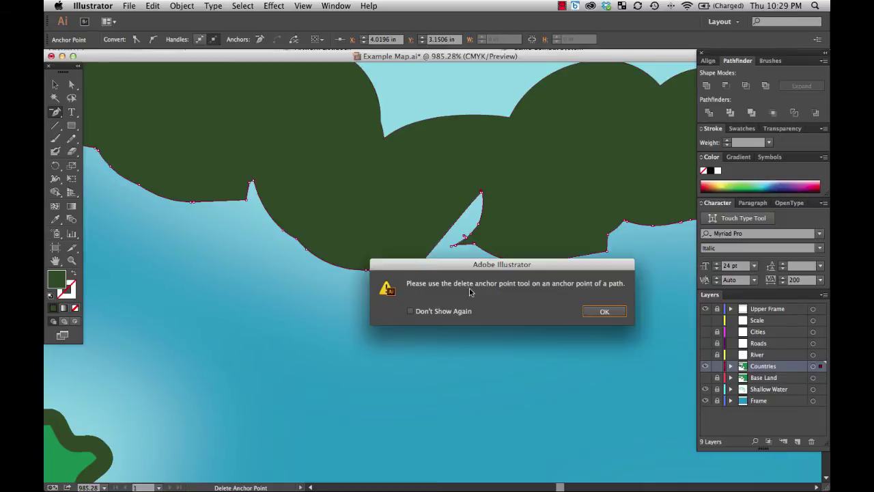
pyautogui.click(615, 312)
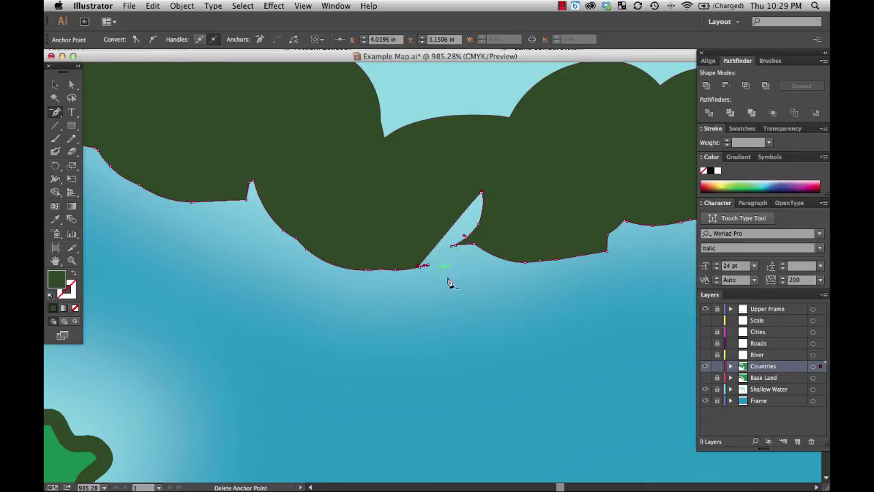
# - Close the rest of the gap in the southern coast's outer edge by deleting its remaining stray anchor points
pyautogui.click(423, 267)
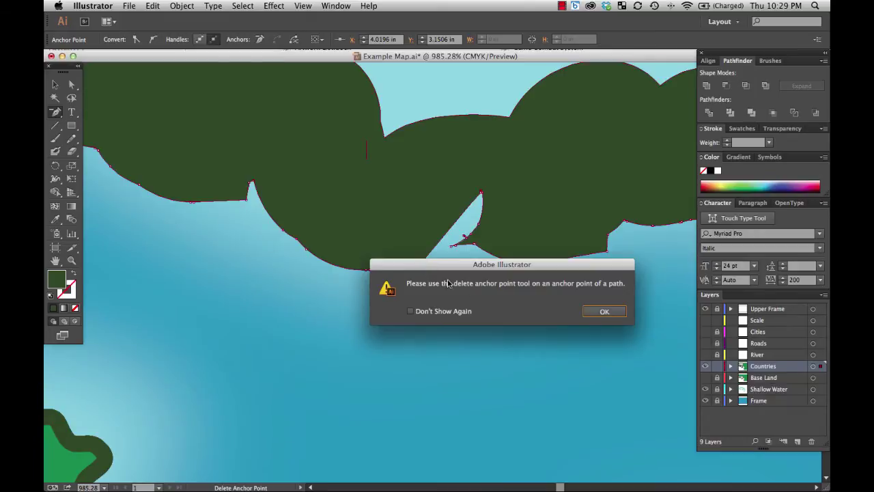
pyautogui.click(597, 314)
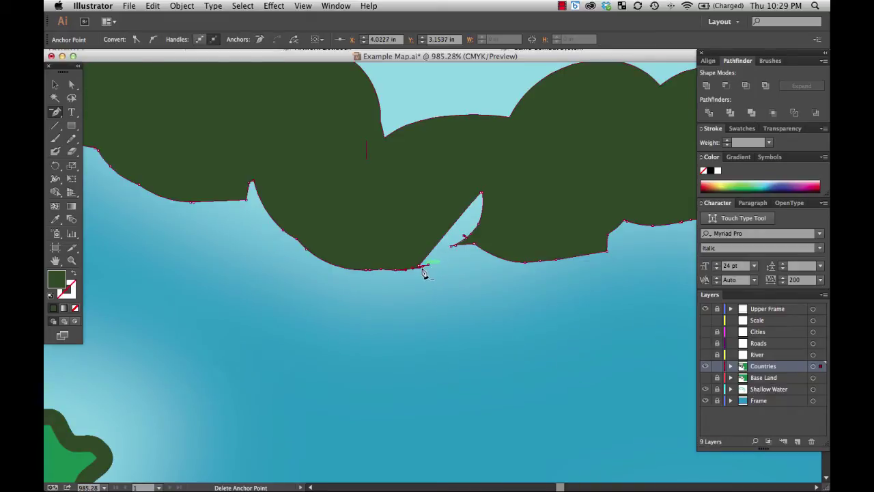
pyautogui.click(423, 267)
pyautogui.click(585, 311)
pyautogui.click(482, 194)
pyautogui.click(476, 235)
pyautogui.click(474, 234)
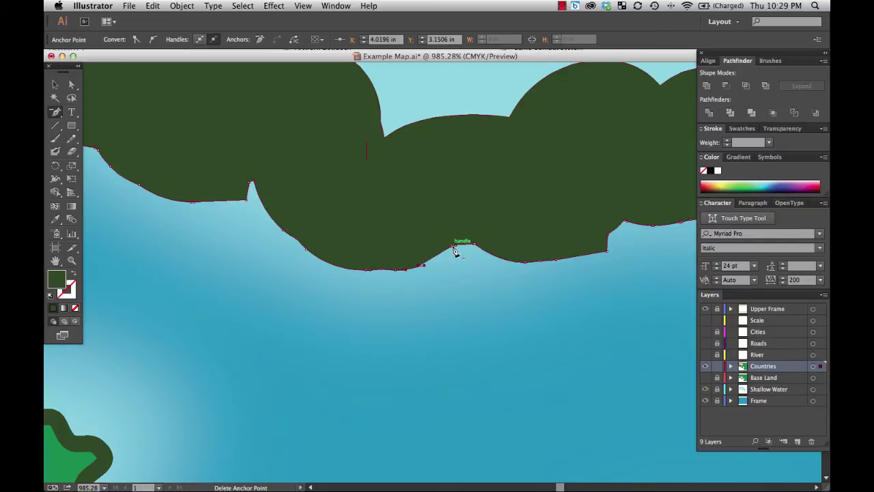
pyautogui.click(464, 239)
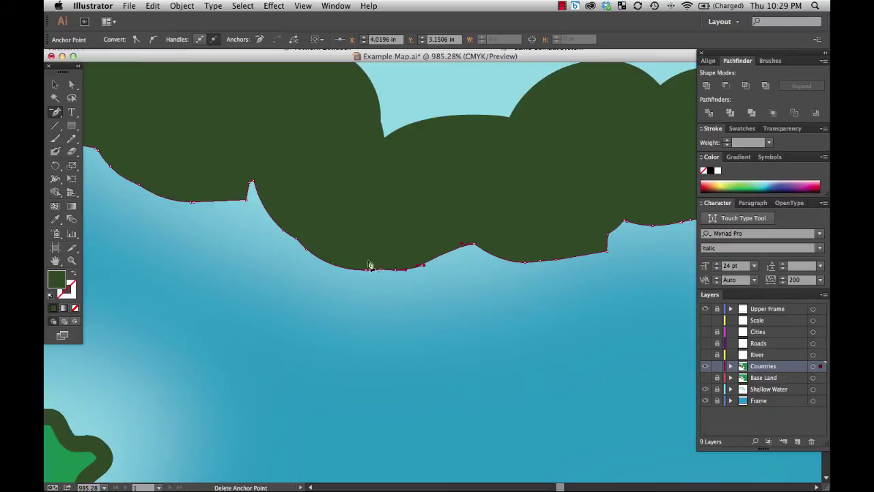
# - Delete the anchor point at the tip of the narrow notch just west of the closed gap on the southern coast
pyautogui.click(253, 187)
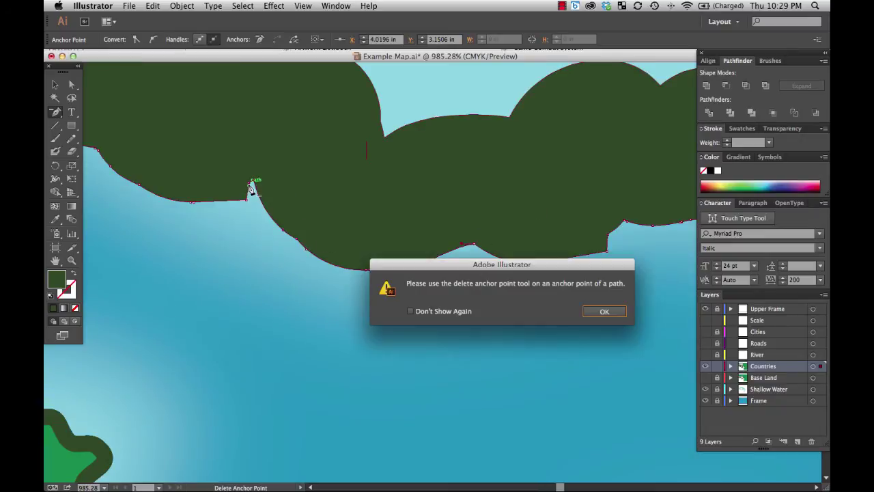
pyautogui.click(604, 311)
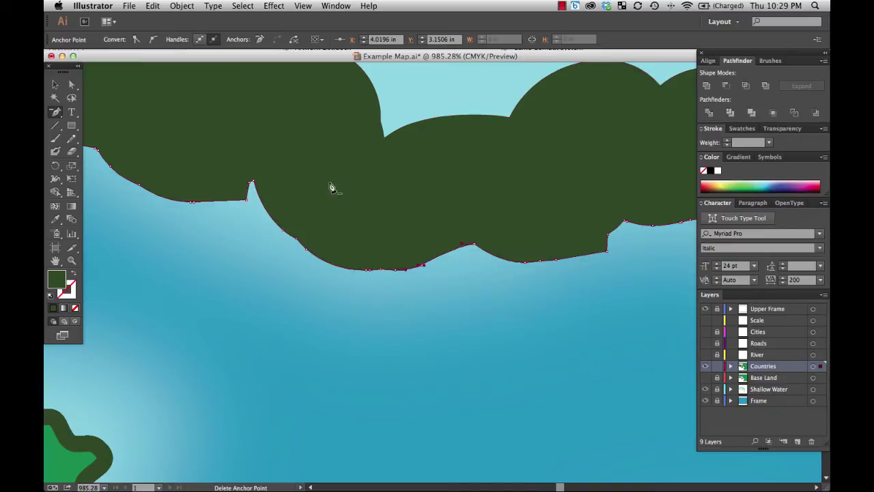
pyautogui.click(253, 181)
pyautogui.click(604, 311)
pyautogui.click(253, 181)
pyautogui.click(604, 313)
pyautogui.click(255, 182)
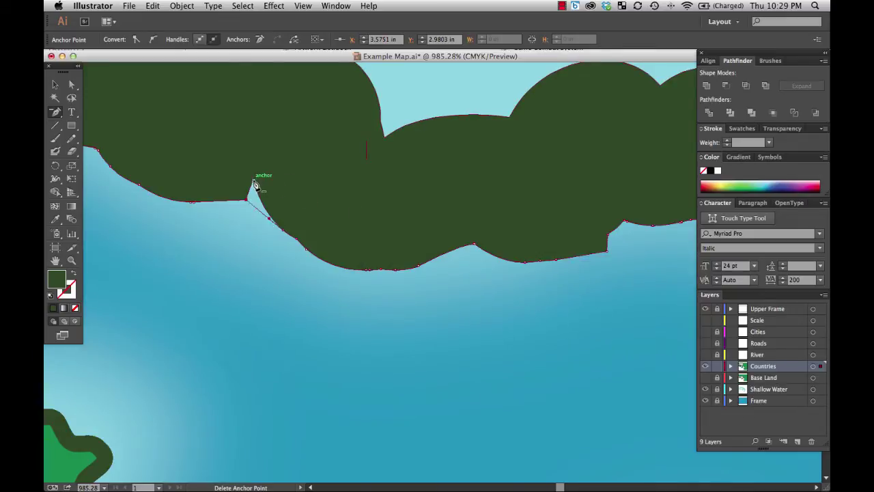
# - Paste the copied green northwestern country shape in place over the dark green border
pyautogui.click(104, 487)
pyautogui.click(123, 475)
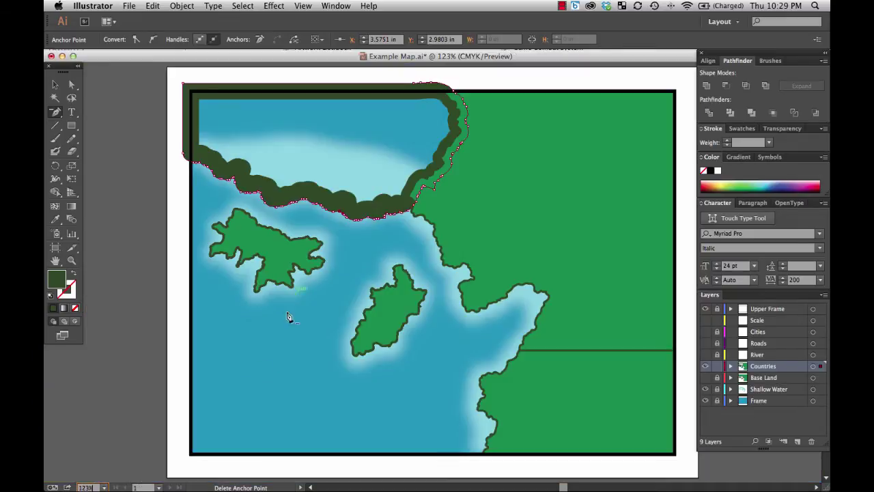
pyautogui.click(55, 83)
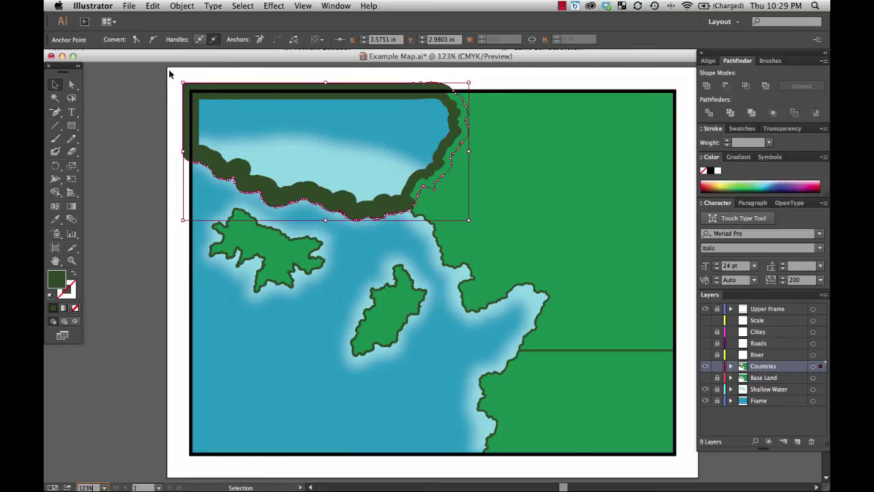
pyautogui.click(71, 260)
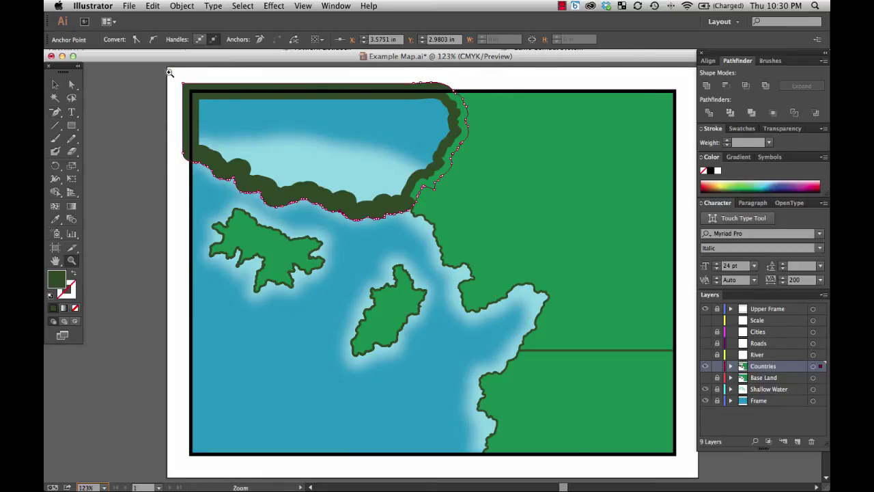
pyautogui.moveTo(168, 72); pyautogui.dragTo(511, 288)
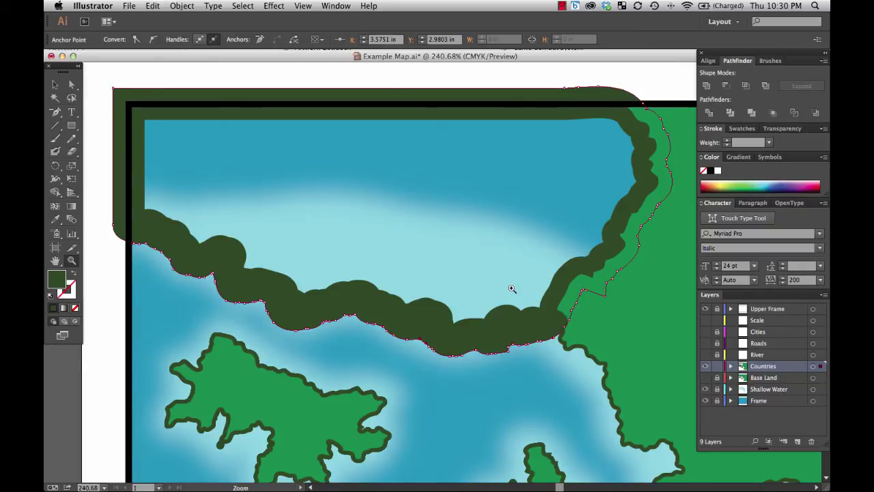
pyautogui.press('v')
pyautogui.press('z')
pyautogui.click(71, 85)
pyautogui.click(90, 92)
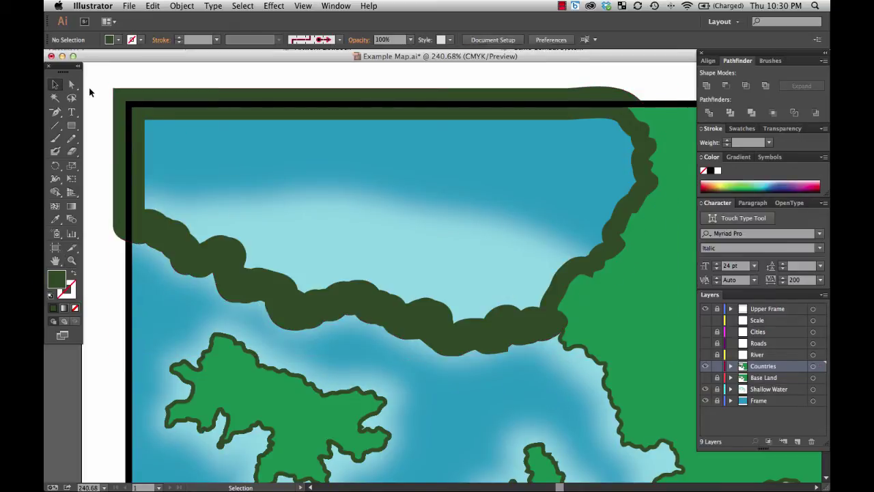
pyautogui.hotkey('ctrl', 'z')
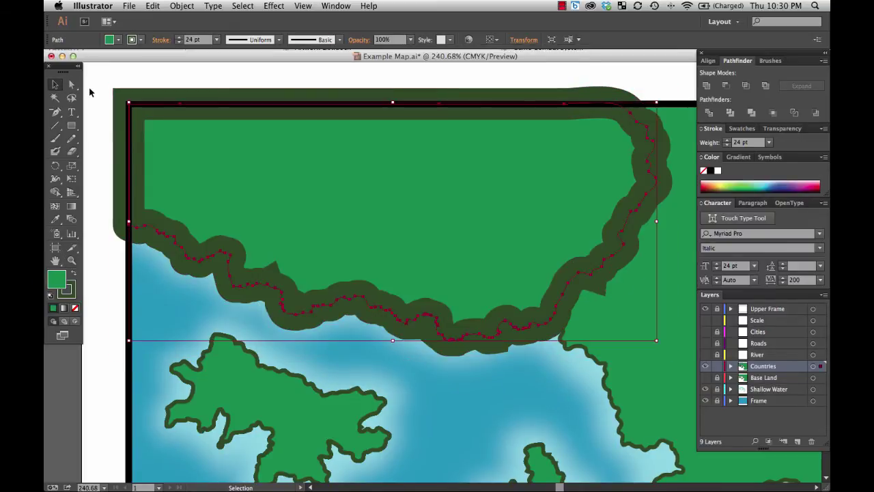
# - Set the pasted country shape's stroke weight to 3 pt and then remove the stroke, keeping the green fill
pyautogui.click(724, 144)
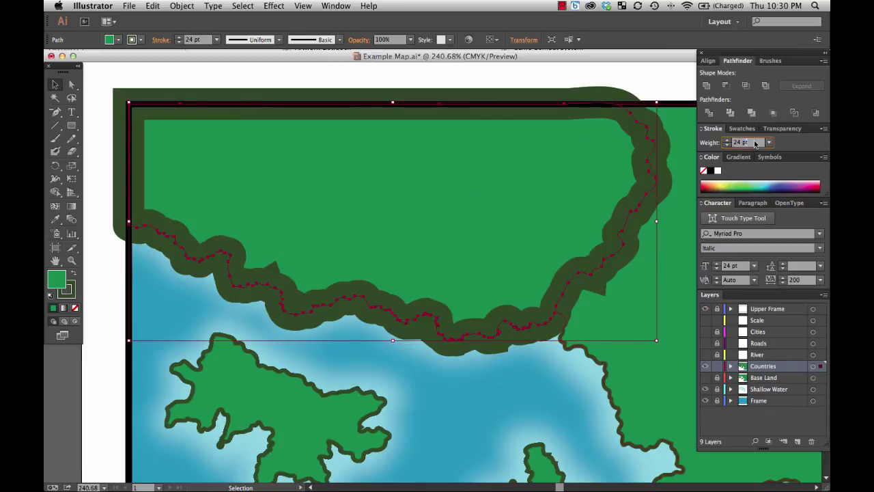
pyautogui.write('3')
pyautogui.press('Return')
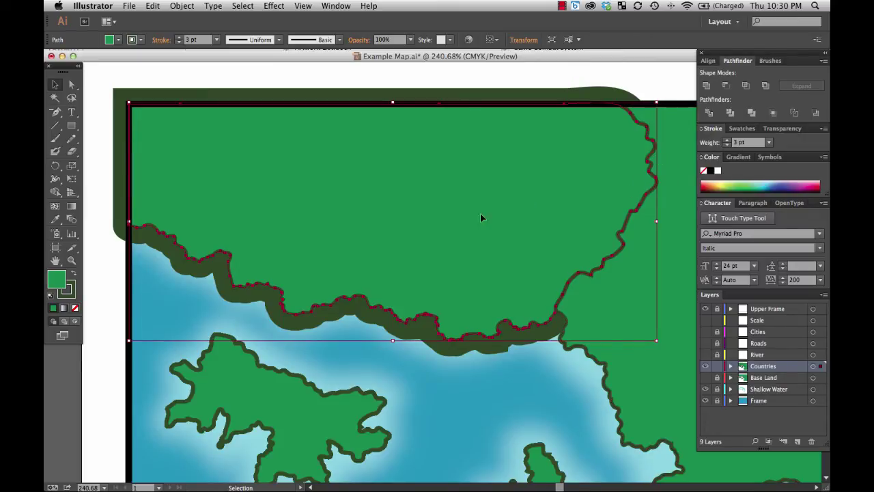
pyautogui.click(68, 294)
pyautogui.click(75, 307)
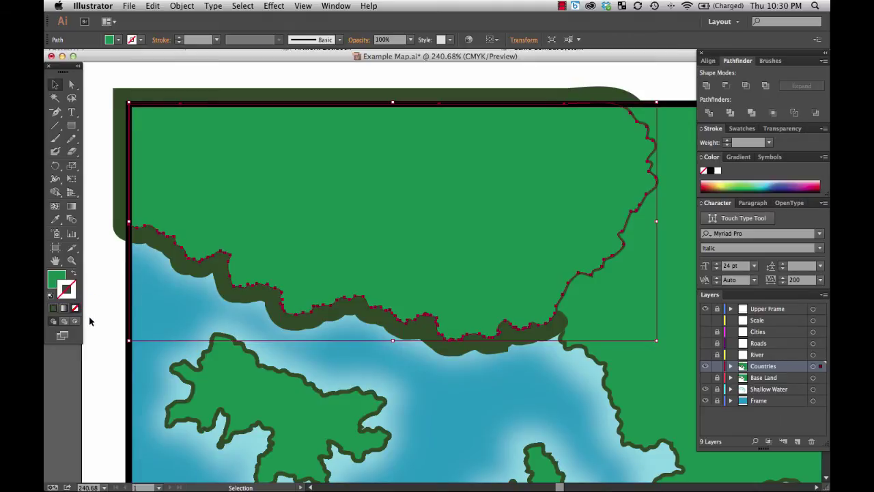
pyautogui.click(101, 267)
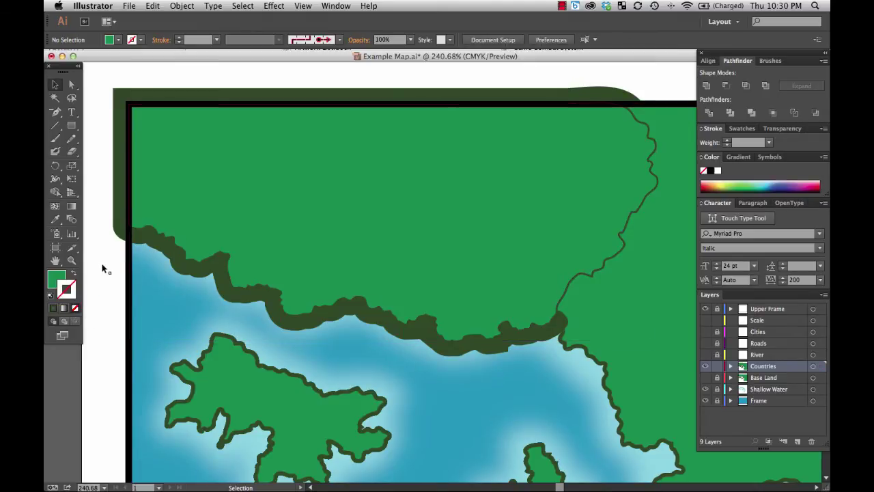
# - Intersect the country shape with the dark green border so only the part inside the country's outline remains
pyautogui.click(325, 324)
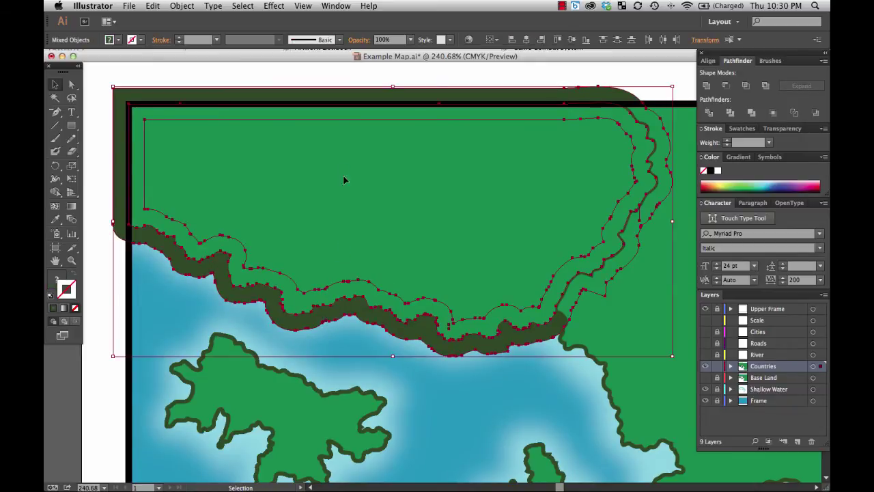
pyautogui.click(746, 86)
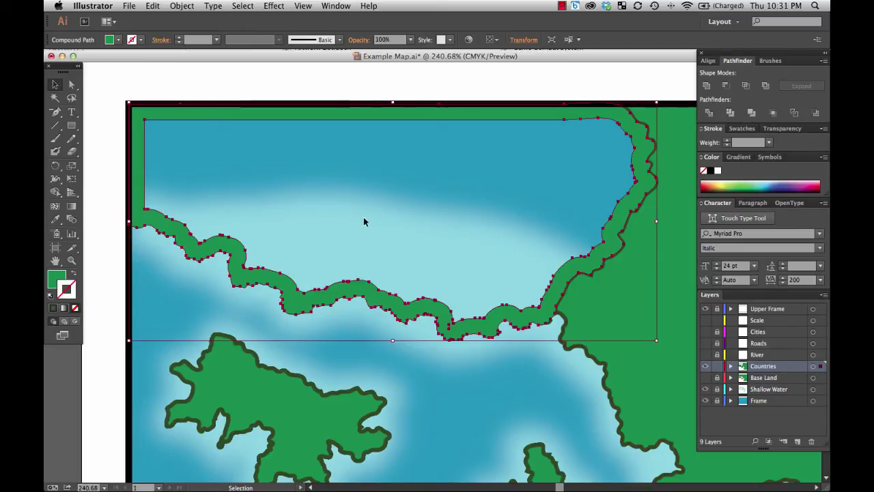
pyautogui.click(95, 96)
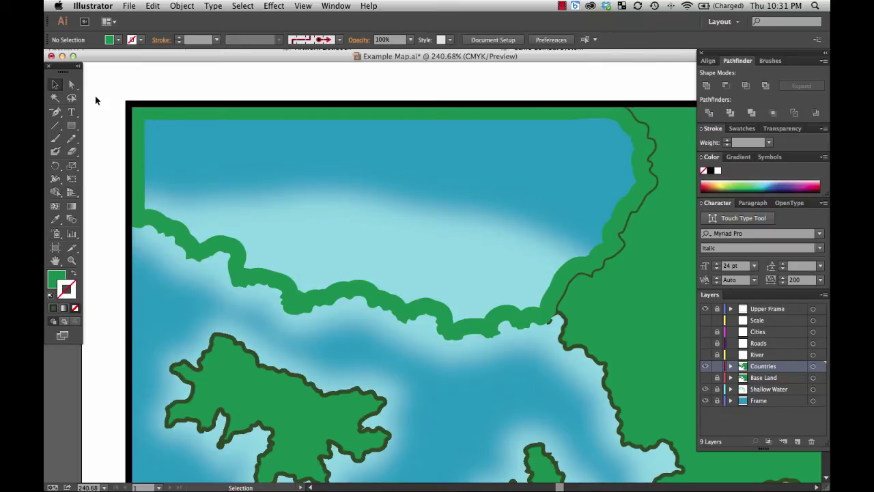
# - Paste the northwestern country shape in place again and set its stroke weight to 2 pt
pyautogui.press('super+z')
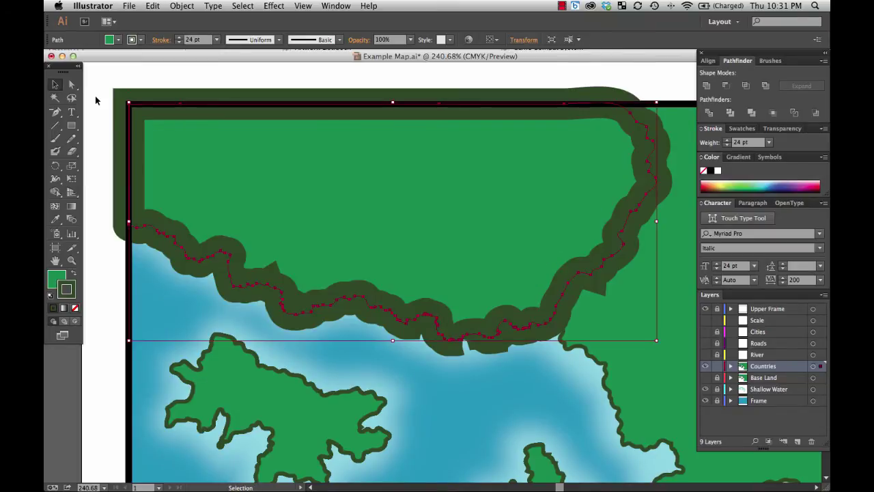
pyautogui.click(728, 142)
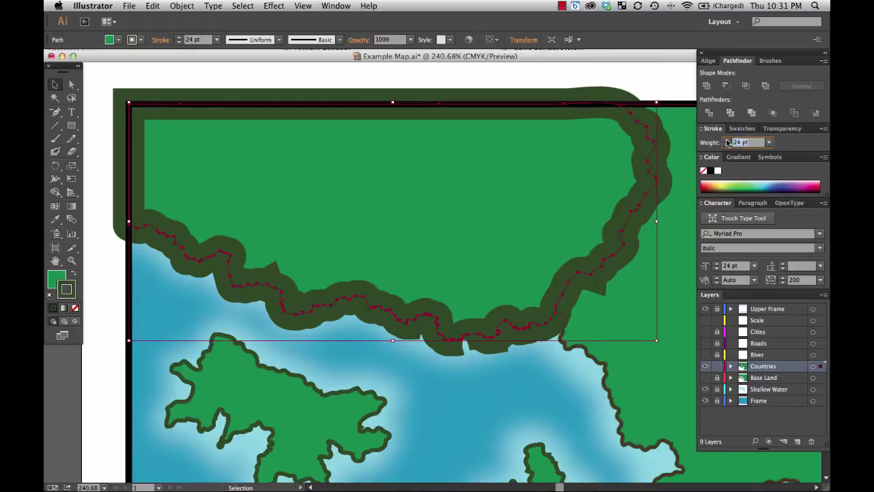
pyautogui.write('2')
pyautogui.press('Return')
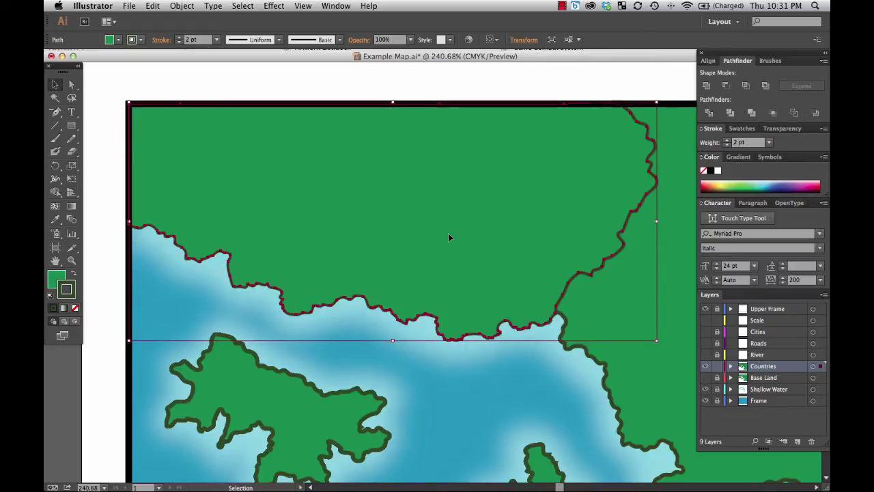
# - Send the pasted country shape to the back of the Countries layer, behind the inner border
pyautogui.rightClick(466, 265)
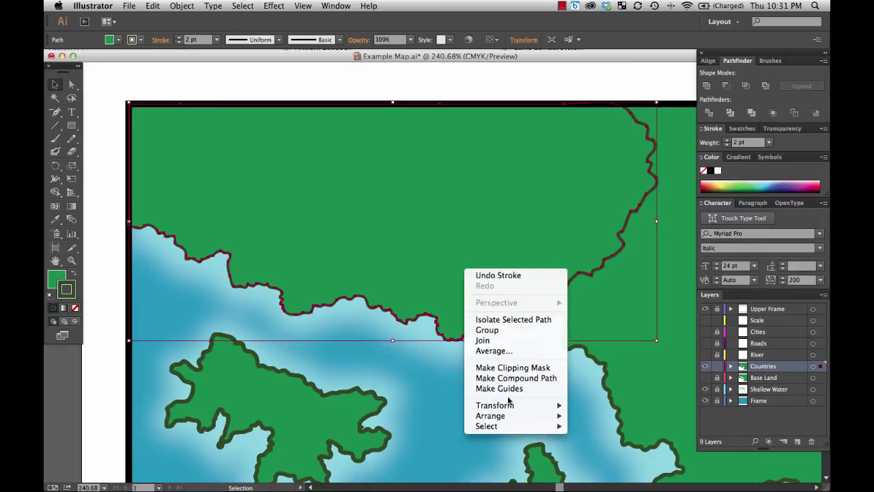
pyautogui.moveTo(512, 416)
pyautogui.click(616, 446)
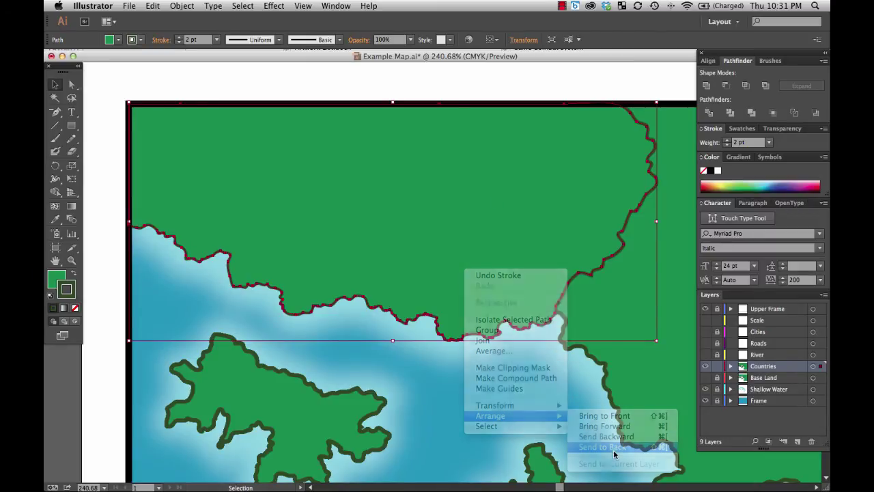
# - Fill the northwestern country's inner border shape with dark green 062D10 and deselect it
pyautogui.click(342, 306)
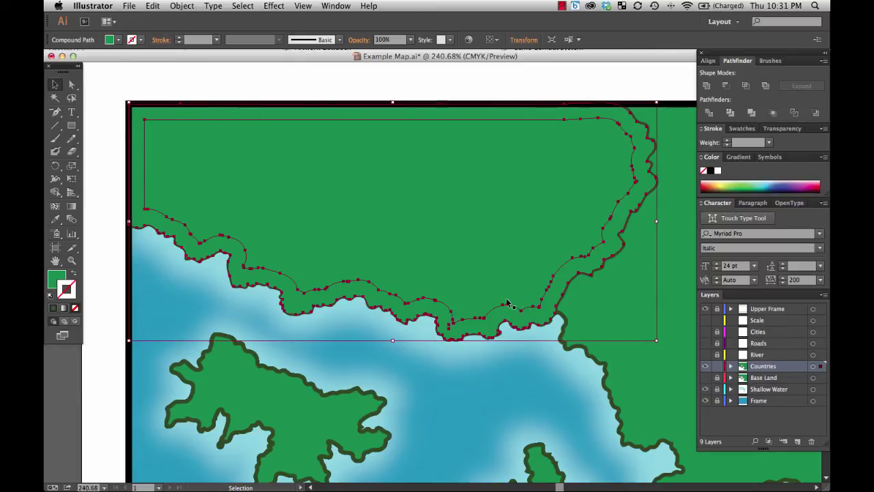
pyautogui.doubleClick(57, 280)
pyautogui.click(434, 306)
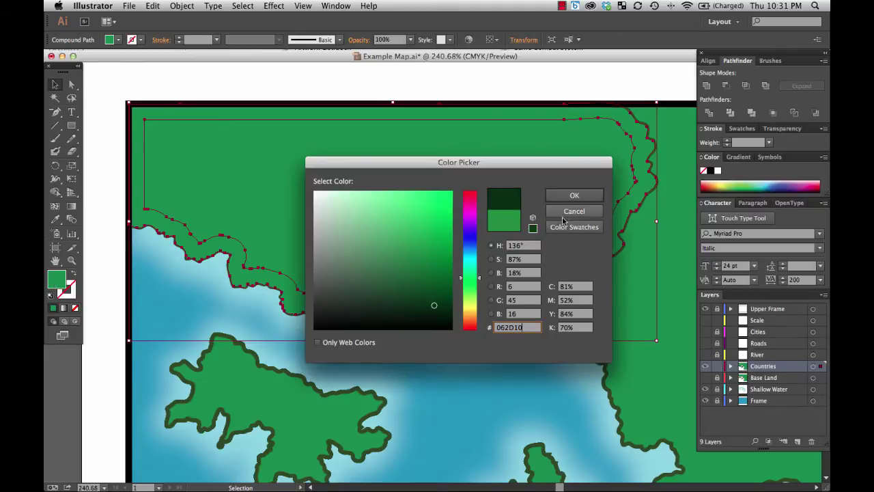
pyautogui.click(574, 196)
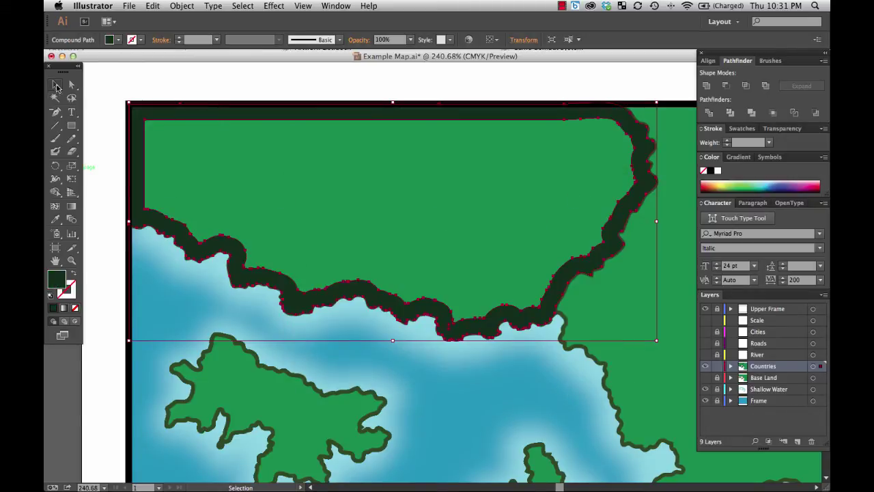
pyautogui.click(96, 81)
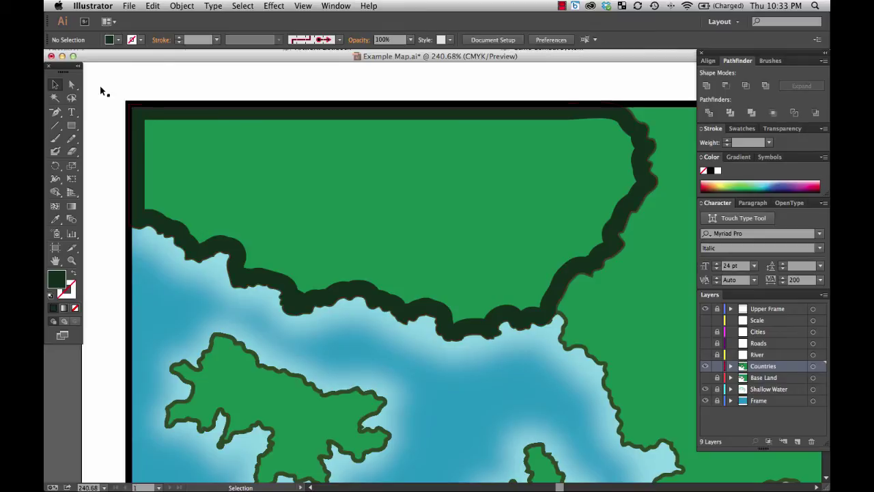
# - Draw a rectangle over the inner border's stretches along the map frame's top and left edges and subtract it from the border
pyautogui.click(72, 126)
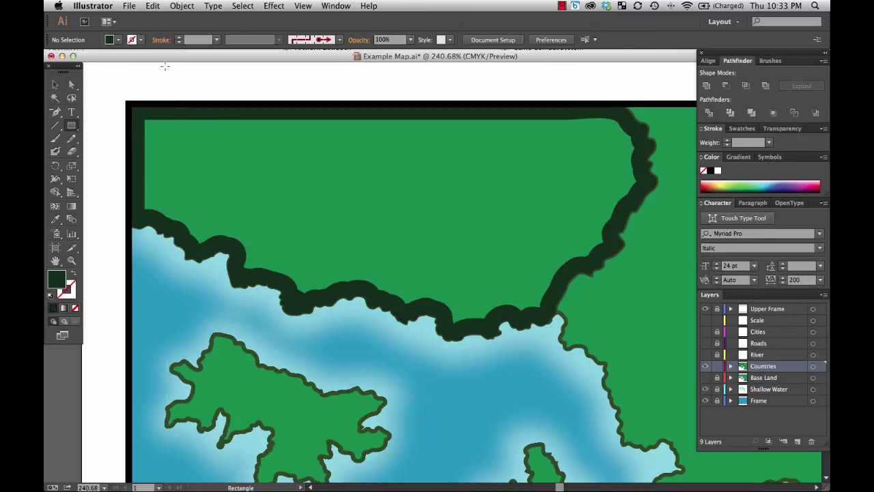
pyautogui.moveTo(100, 72); pyautogui.dragTo(611, 207)
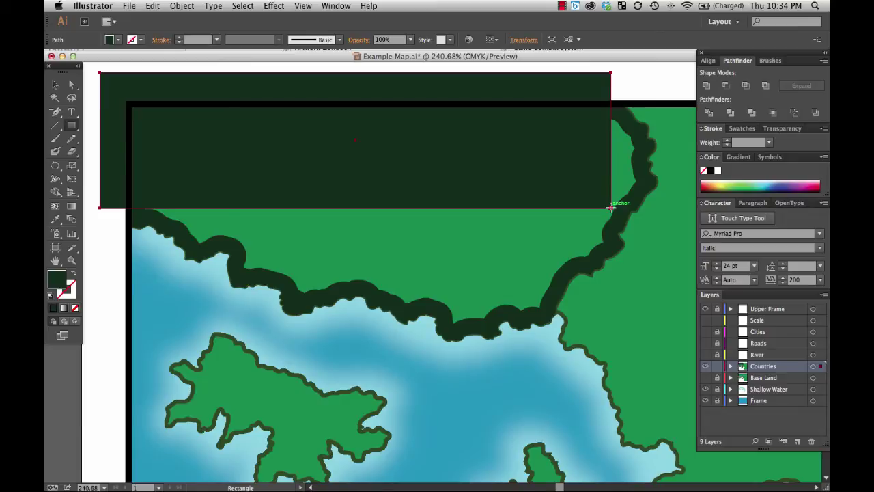
pyautogui.press('v')
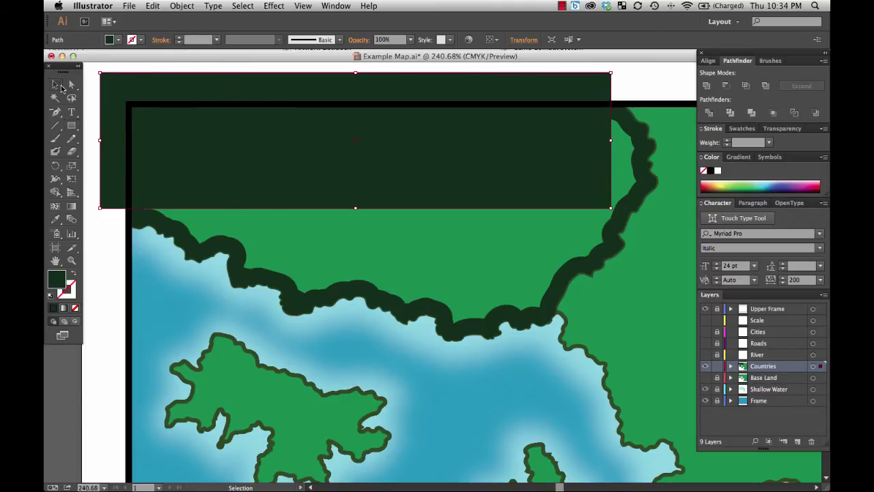
pyautogui.keyDown('shift'); pyautogui.click(330, 298); pyautogui.keyUp('shift')
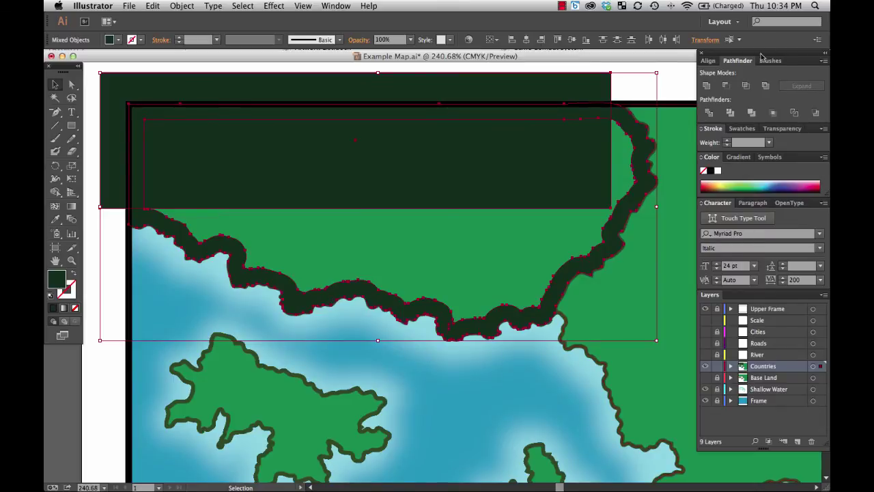
pyautogui.click(728, 87)
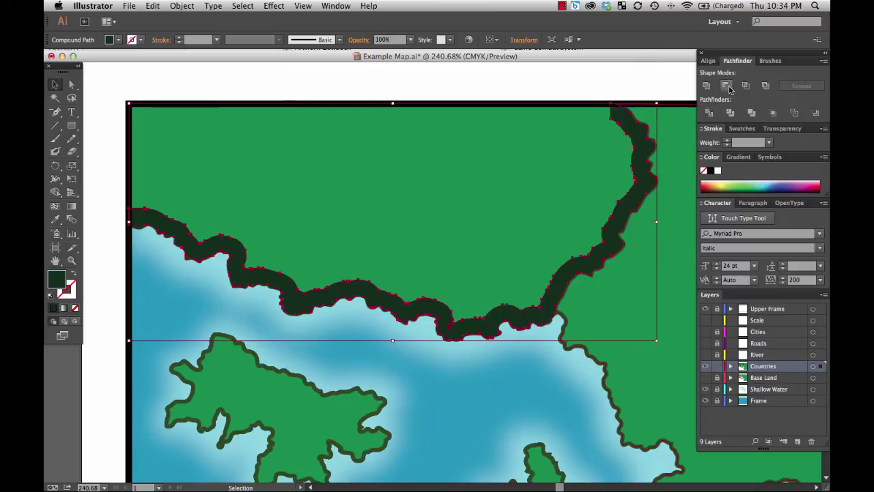
pyautogui.click(102, 63)
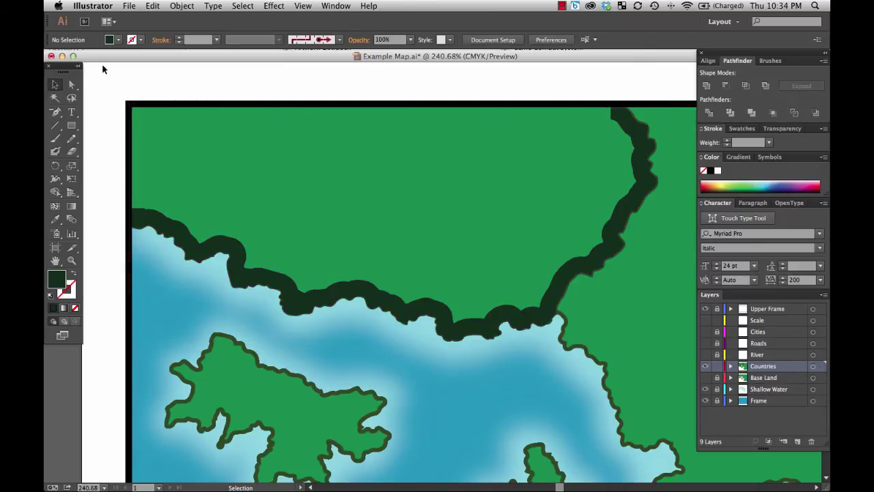
# - Reshape the inner border's cut upper-right end with the Pencil tool so it slants toward the map frame, and deselect it
pyautogui.click(618, 117)
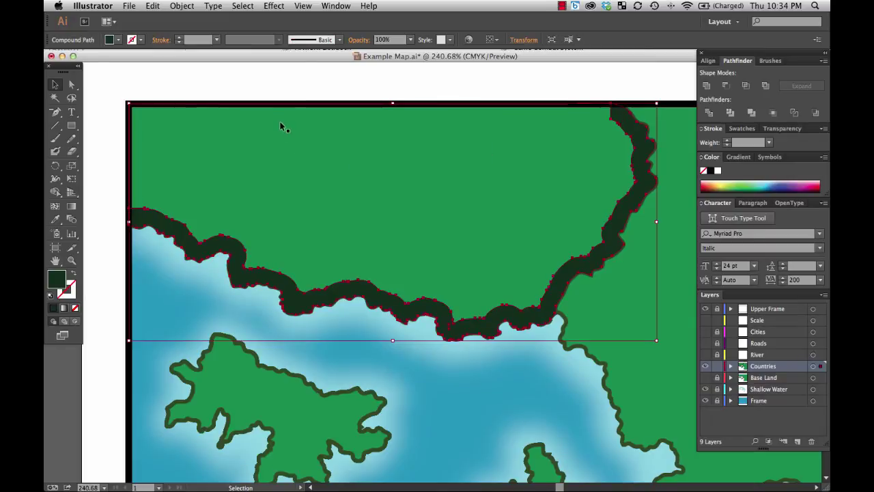
pyautogui.press('n')
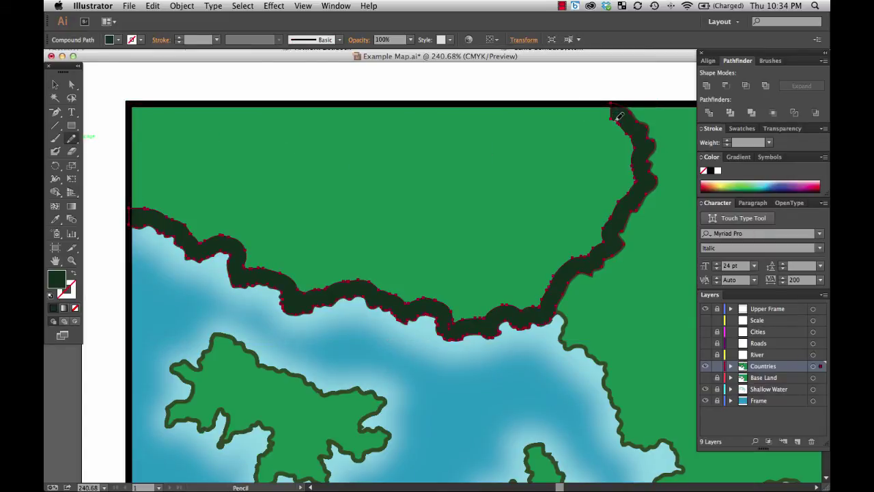
pyautogui.moveTo(621, 118); pyautogui.dragTo(608, 101)
pyautogui.click(55, 84)
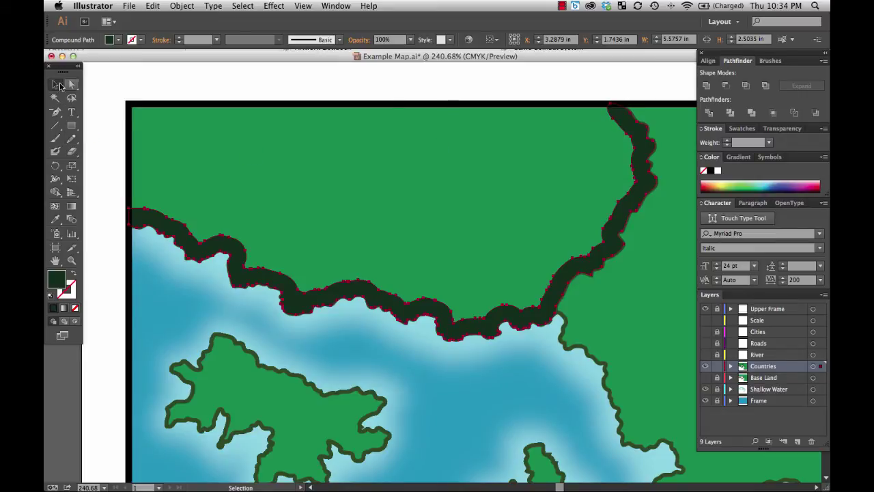
pyautogui.click(106, 86)
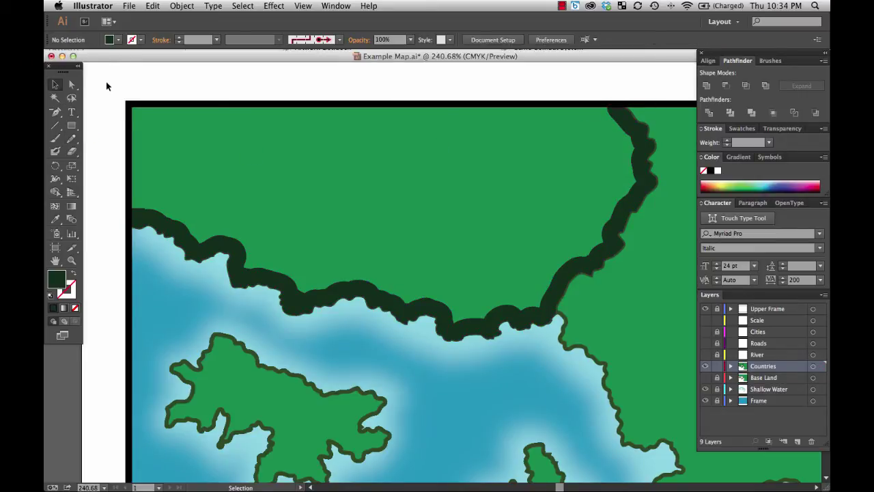
# - Give the northwestern country shape a white fill with no stroke and deselect it
pyautogui.click(103, 486)
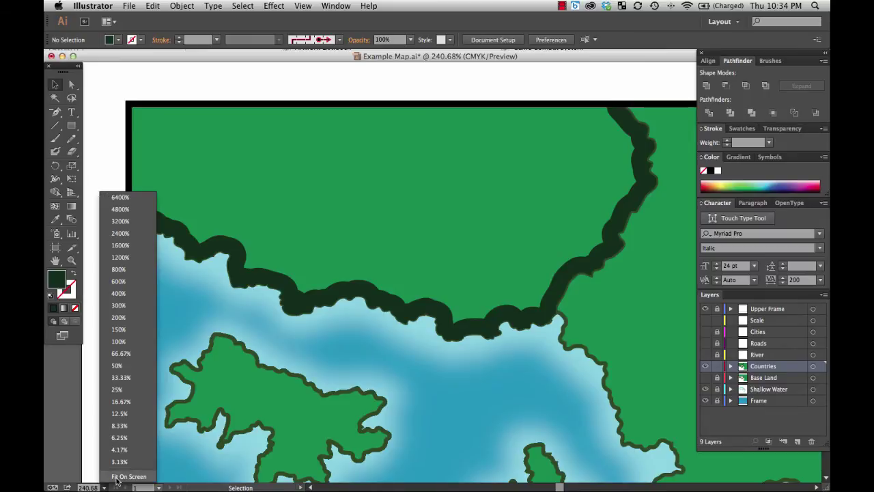
pyautogui.click(125, 476)
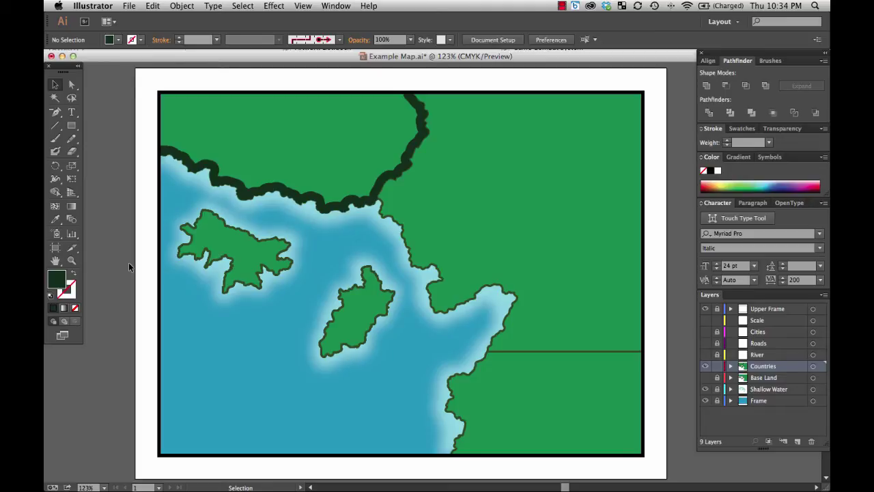
pyautogui.click(318, 144)
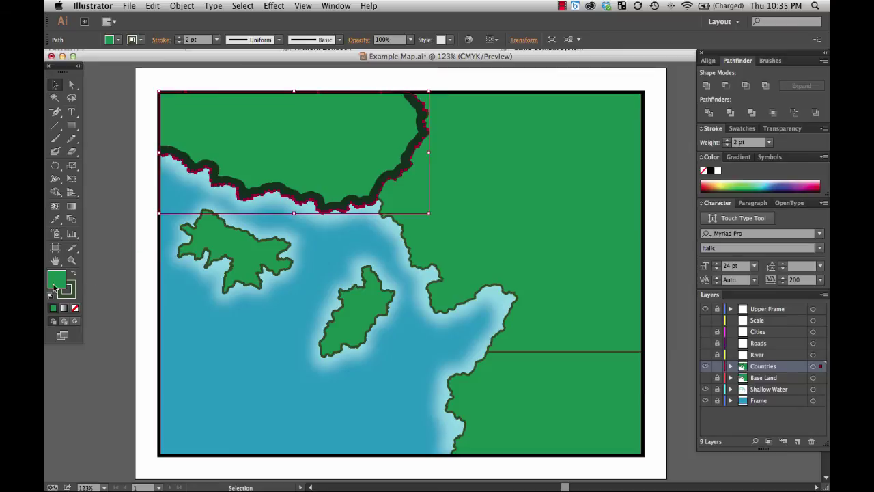
pyautogui.click(72, 294)
pyautogui.click(75, 308)
pyautogui.click(49, 295)
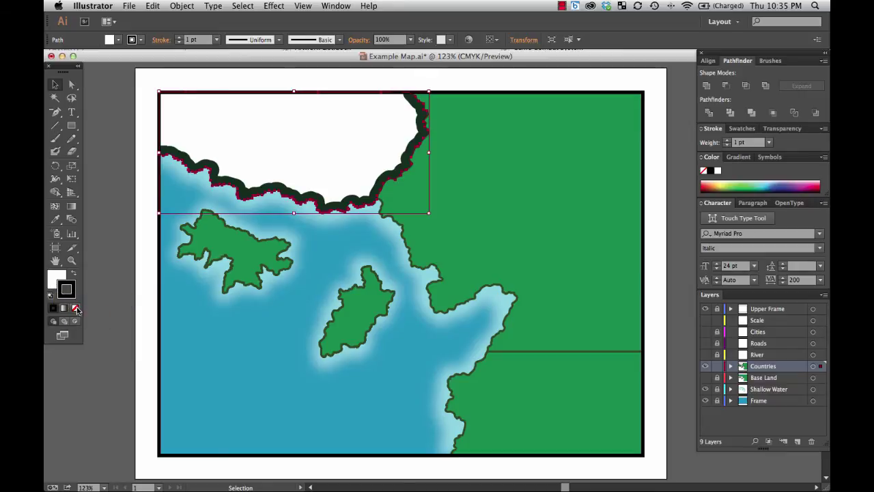
pyautogui.click(75, 308)
pyautogui.click(88, 130)
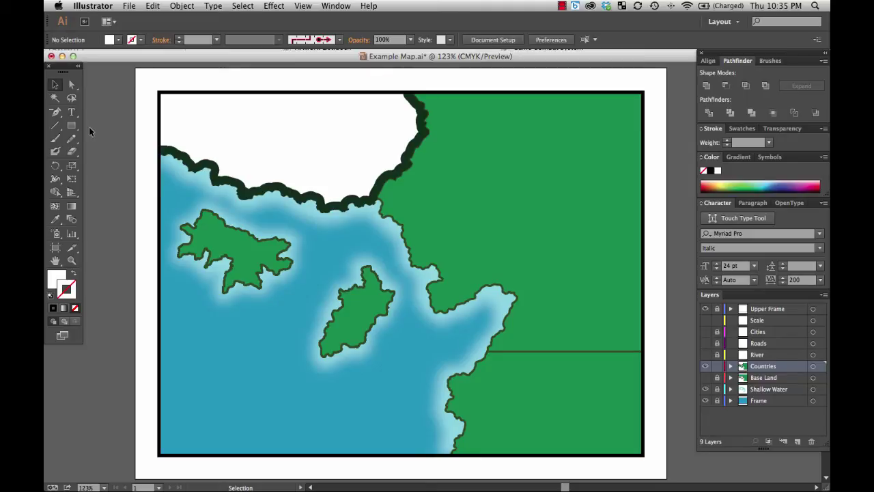
# - Fill the northwestern country's inner border with purple 5A22B2 and deselect it
pyautogui.click(304, 191)
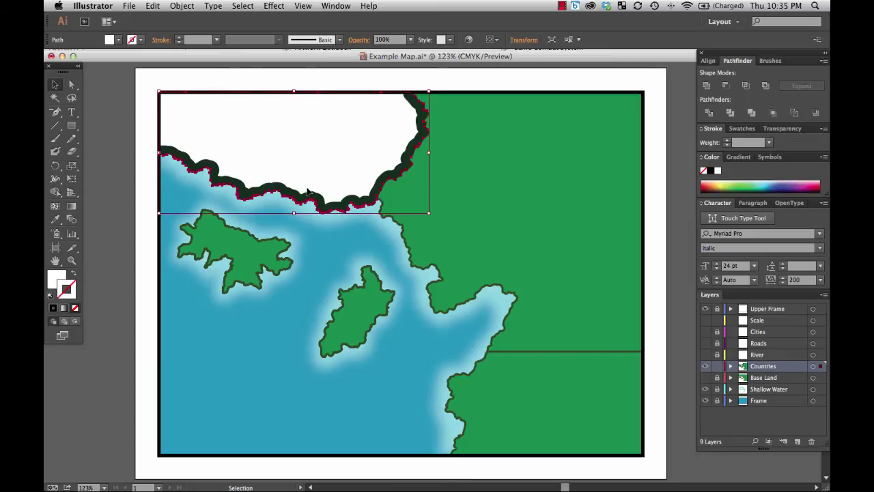
pyautogui.click(113, 190)
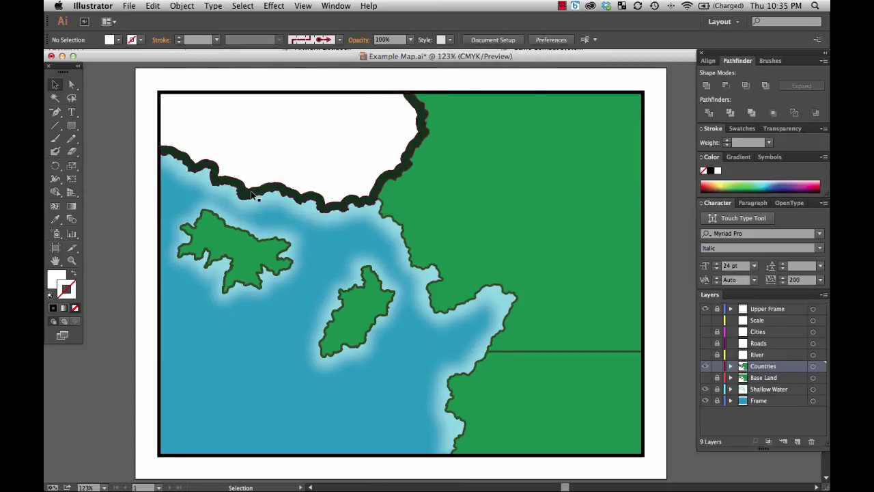
pyautogui.click(252, 196)
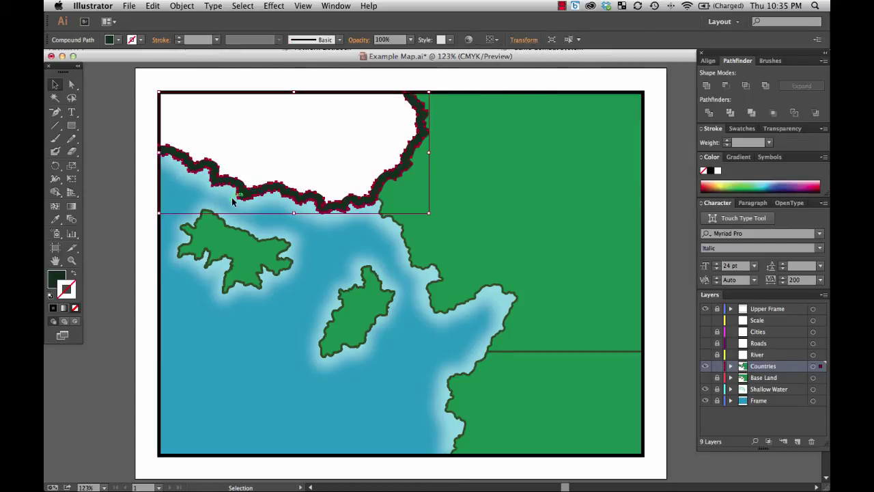
pyautogui.doubleClick(57, 278)
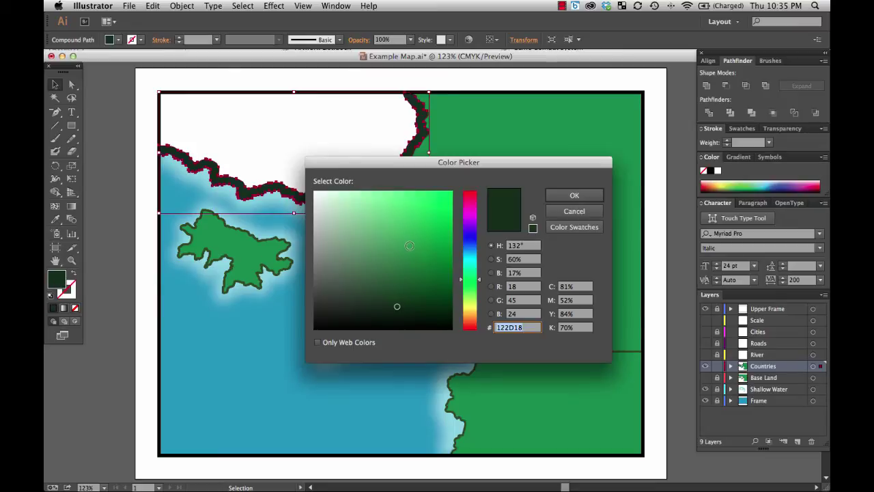
pyautogui.moveTo(482, 280)
pyautogui.mouseDown()
pyautogui.moveTo(480, 237)
pyautogui.moveTo(448, 228)
pyautogui.moveTo(426, 234)
pyautogui.mouseUp()
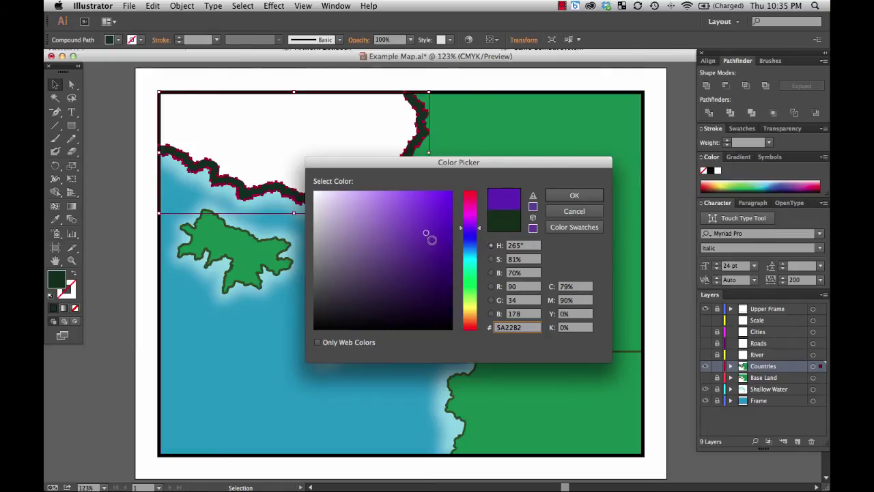
pyautogui.click(581, 195)
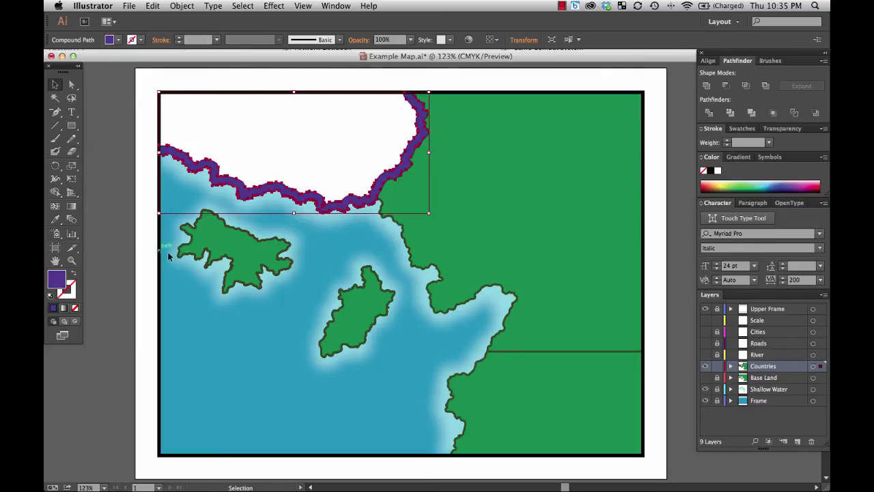
pyautogui.click(103, 122)
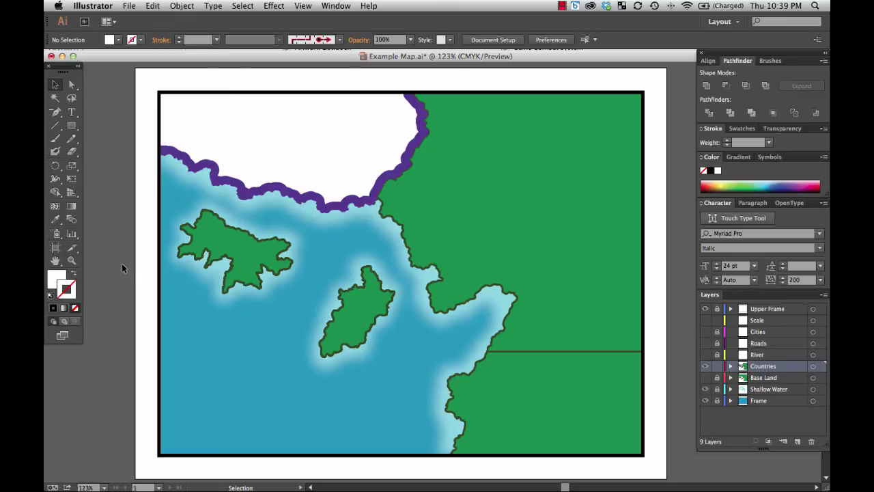
# - Try a Gaussian Blur with a 25.2 pixel radius on the purple inner border
pyautogui.click(401, 168)
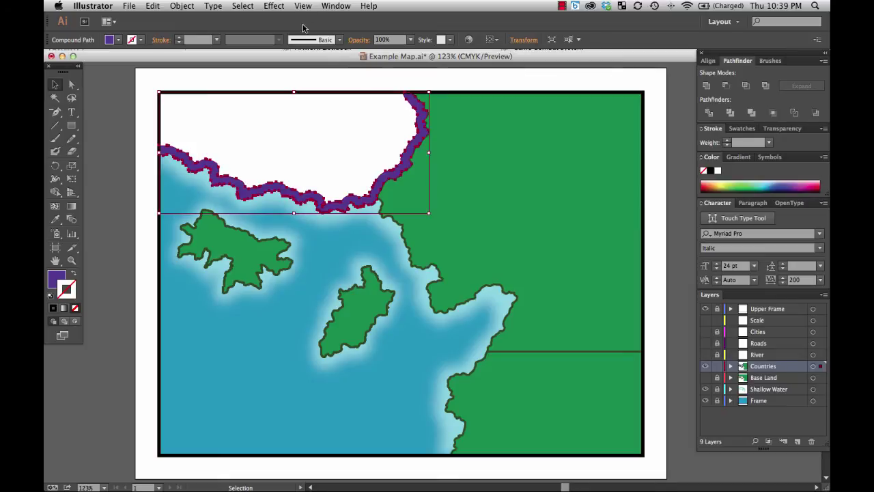
pyautogui.click(273, 6)
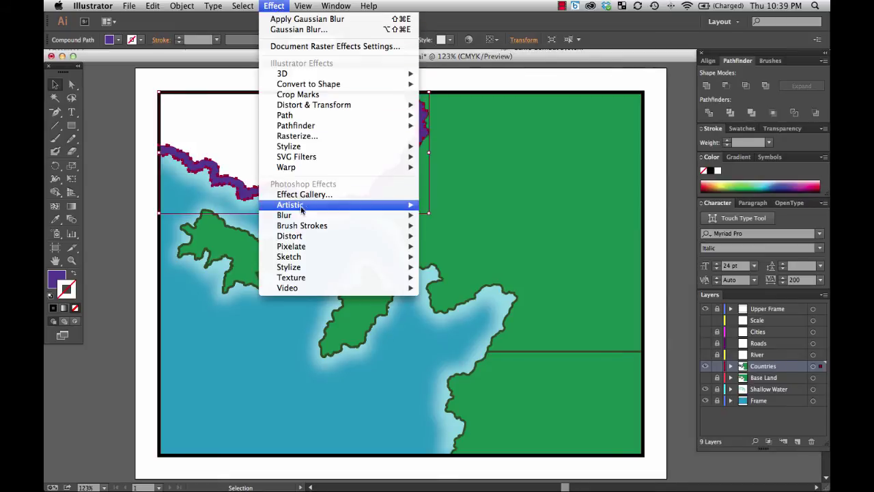
pyautogui.moveTo(410, 219)
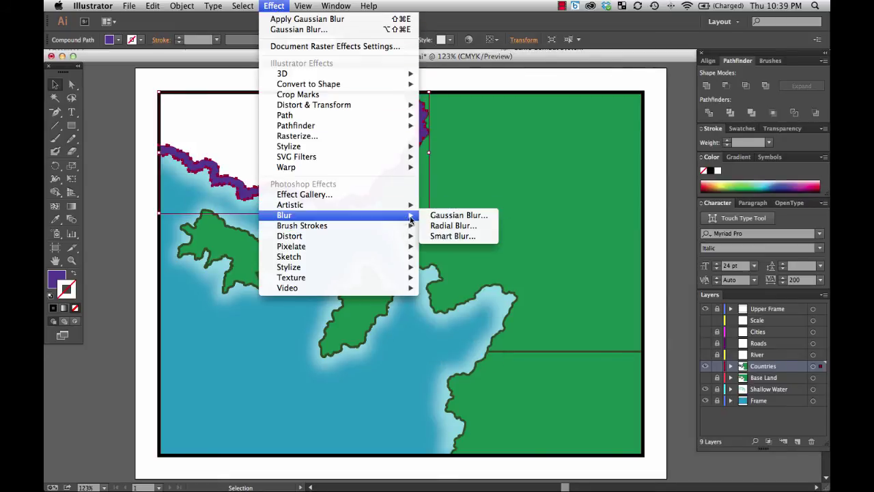
pyautogui.click(452, 215)
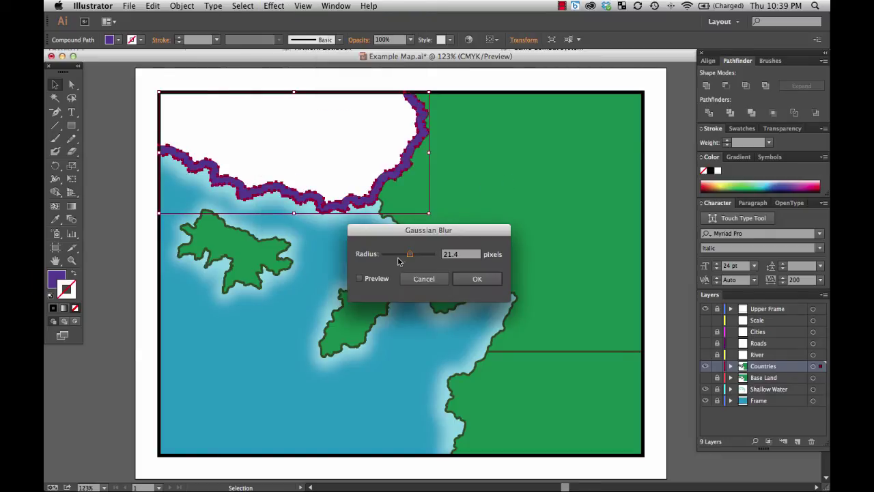
pyautogui.moveTo(410, 253)
pyautogui.mouseDown()
pyautogui.moveTo(400, 254)
pyautogui.moveTo(412, 254)
pyautogui.mouseUp()
pyautogui.click(359, 278)
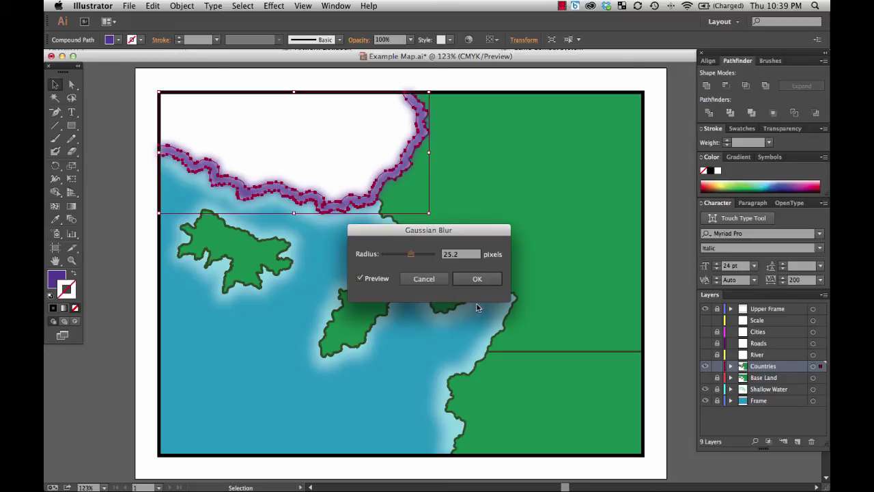
pyautogui.click(477, 280)
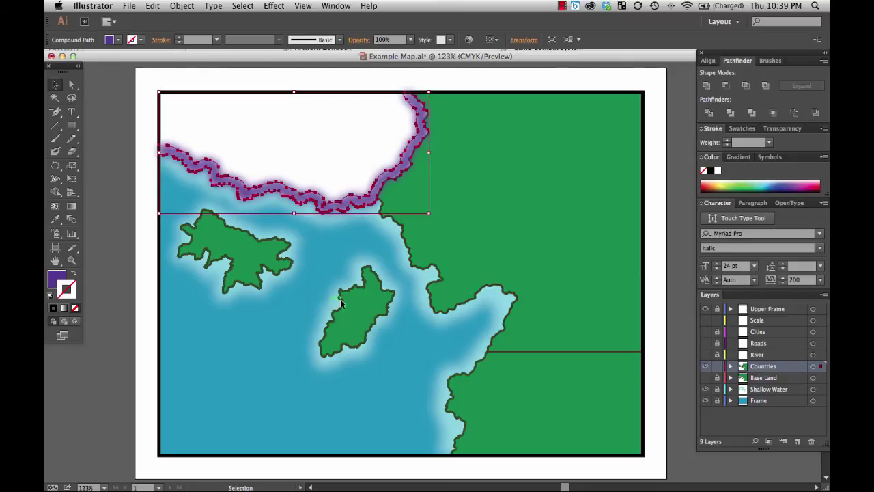
pyautogui.click(141, 336)
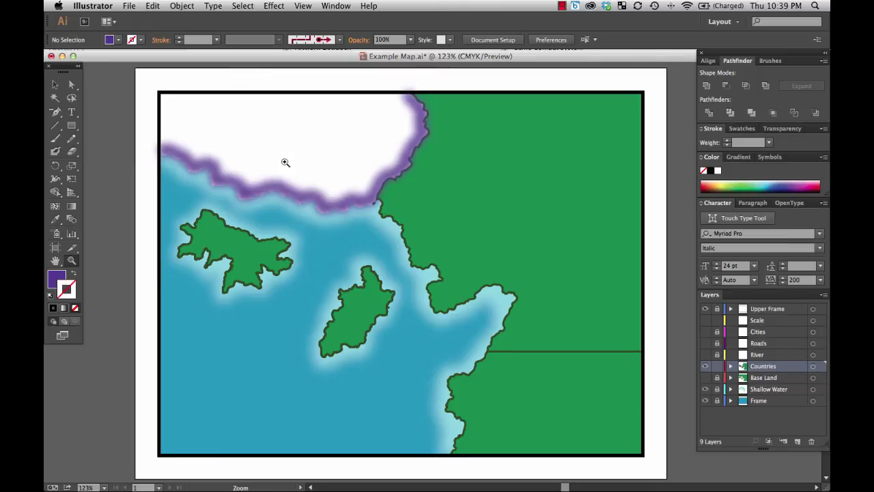
# - Check the blurred border along the coastline up close and undo the Gaussian Blur
pyautogui.moveTo(271, 153); pyautogui.dragTo(343, 250)
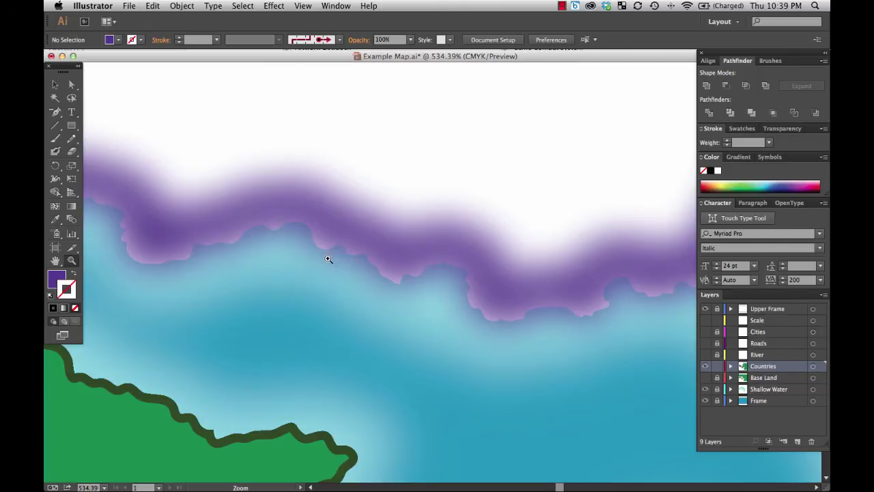
pyautogui.click(53, 83)
pyautogui.click(170, 237)
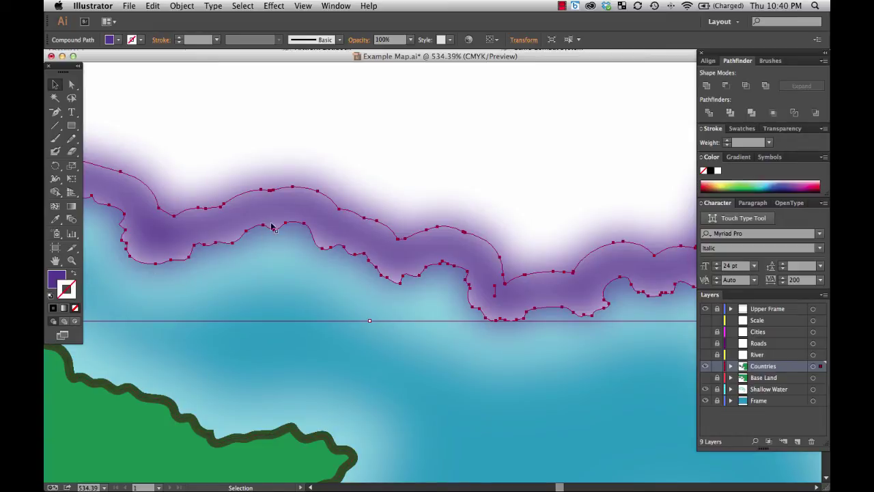
pyautogui.press('super+z')
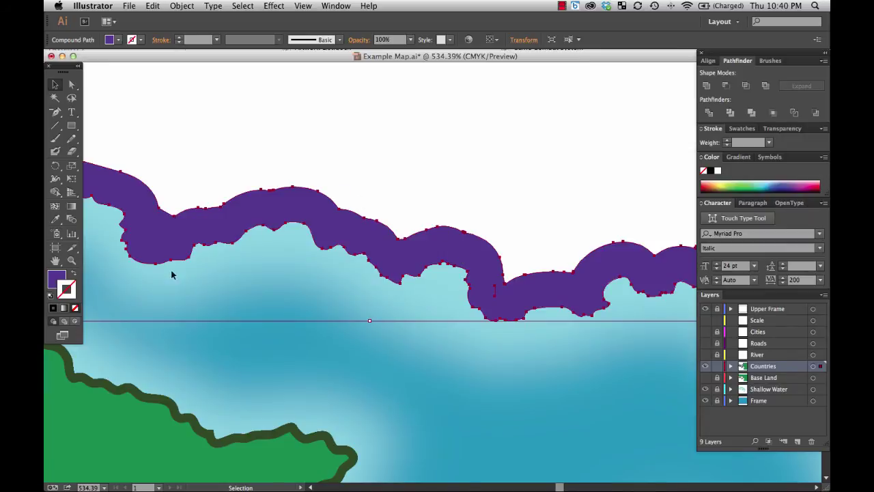
pyautogui.press('z')
pyautogui.keyDown('alt'); pyautogui.click(511, 265); pyautogui.keyUp('alt')
pyautogui.click(512, 265)
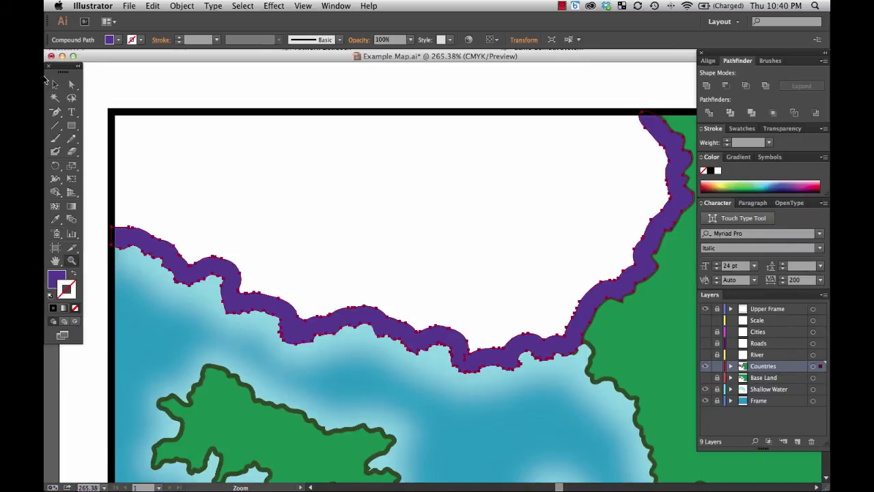
pyautogui.click(54, 84)
pyautogui.click(108, 80)
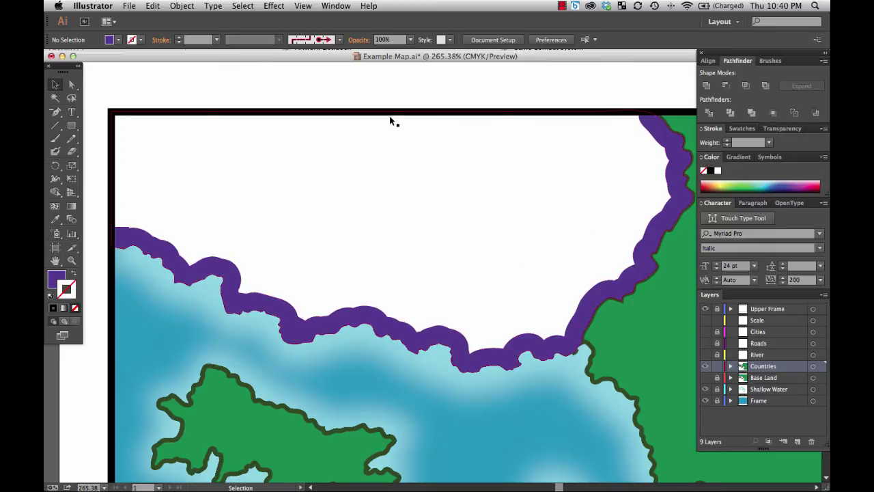
pyautogui.click(457, 293)
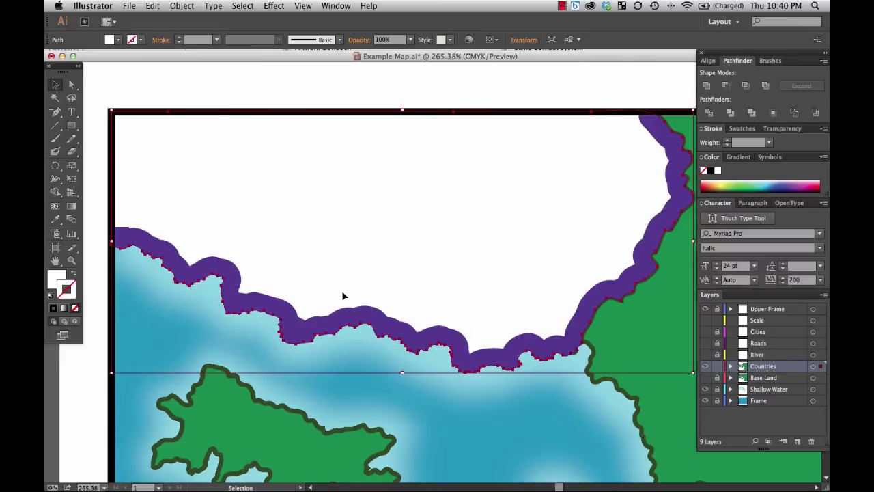
pyautogui.press('a')
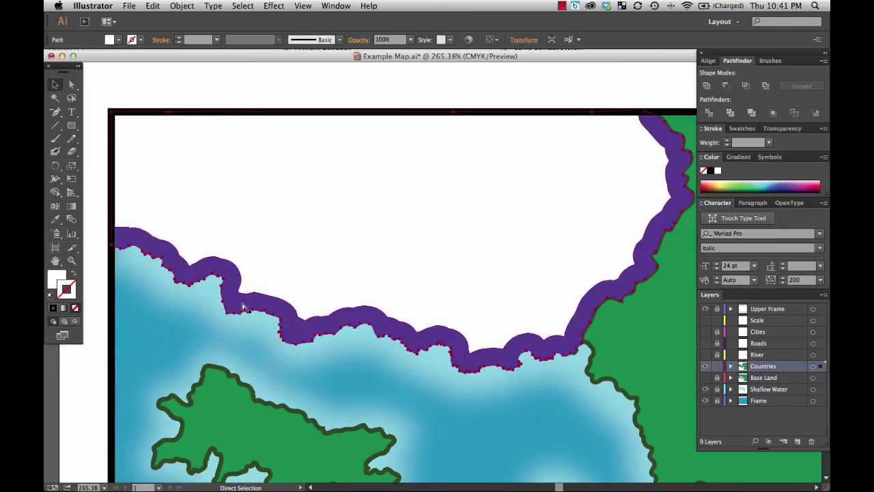
pyautogui.press('v')
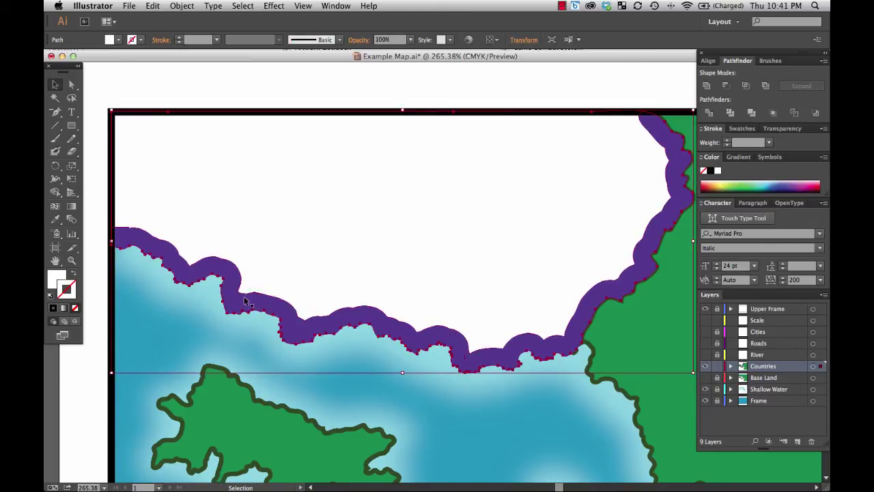
pyautogui.click(241, 301)
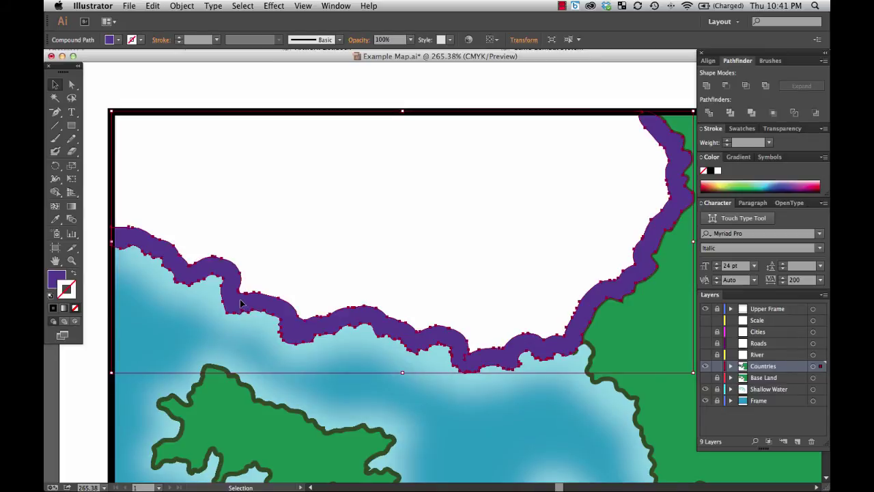
pyautogui.keyDown('shift'); pyautogui.click(269, 276); pyautogui.keyUp('shift')
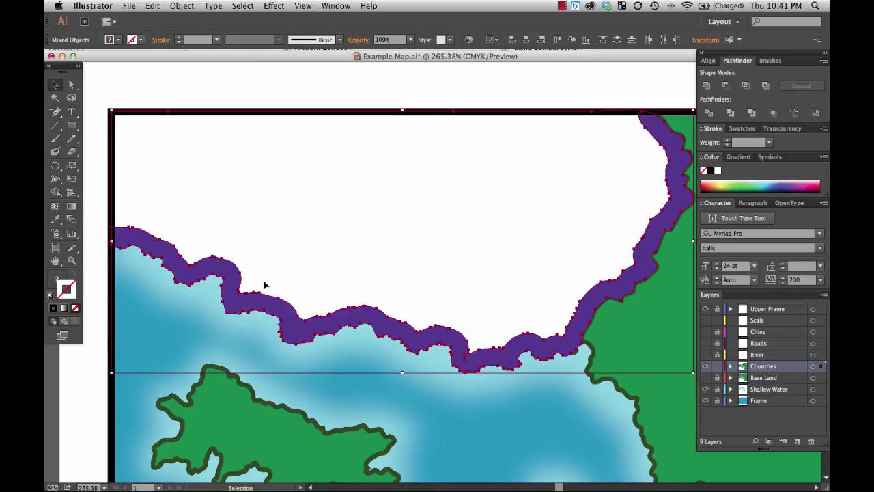
pyautogui.click(268, 273)
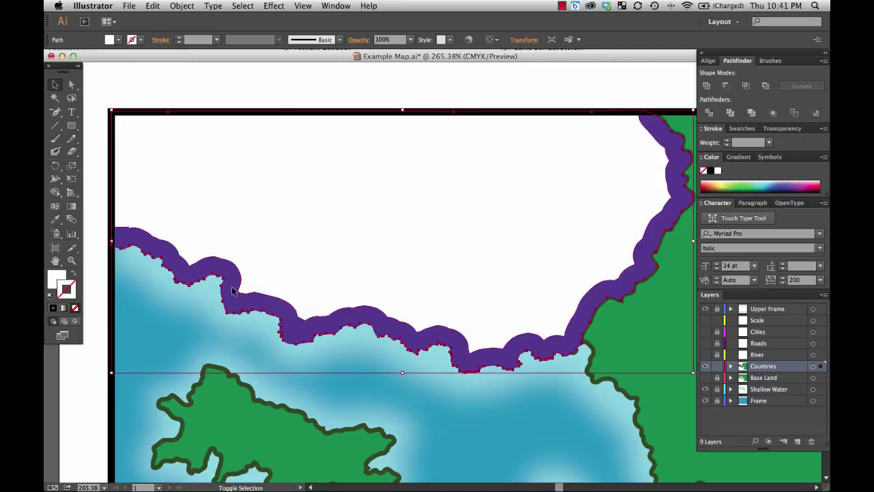
pyautogui.keyDown('shift'); pyautogui.click(244, 319); pyautogui.keyUp('shift')
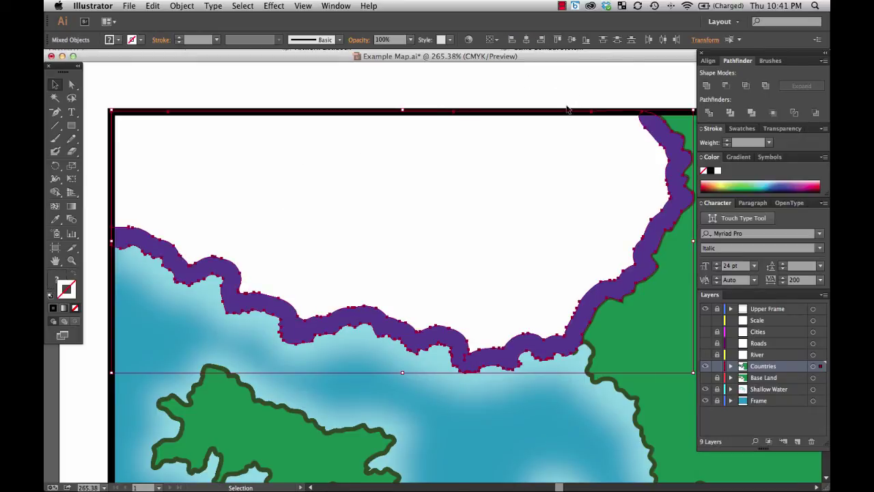
pyautogui.click(355, 252)
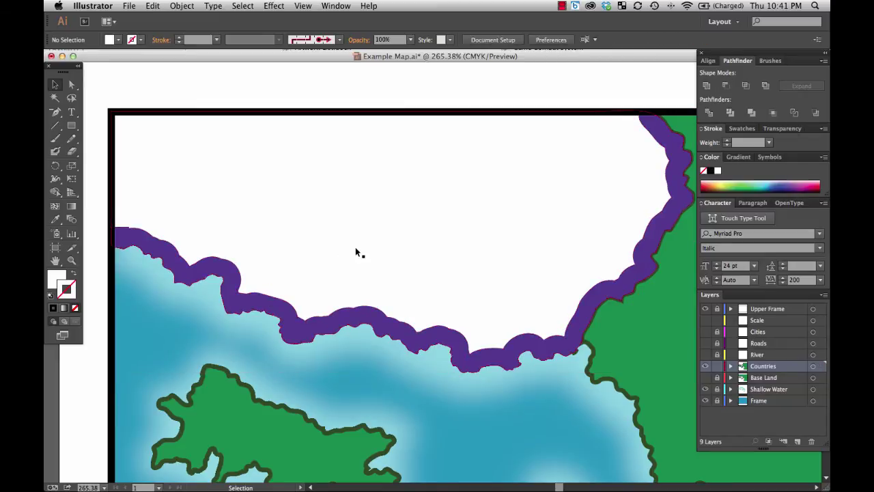
# - Subtract the purple inner border from the white country shape with Minus Front and leave the resulting inner shape without a stroke
pyautogui.click(301, 331)
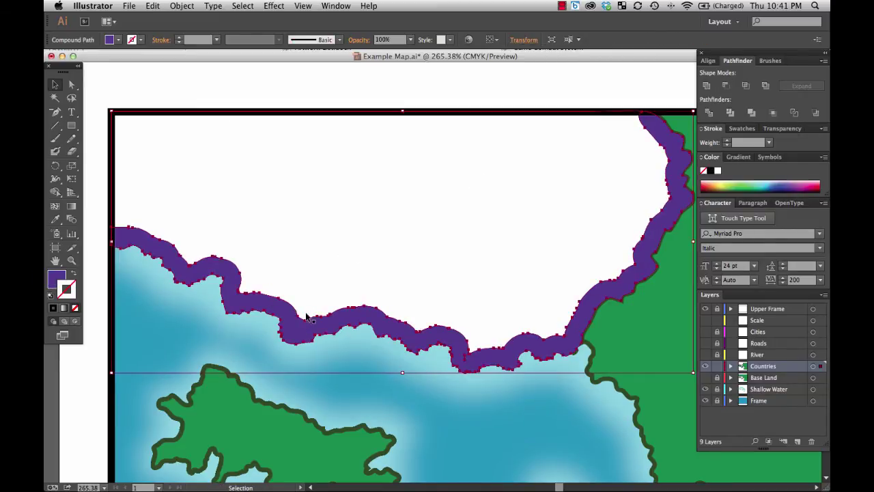
pyautogui.click(320, 276)
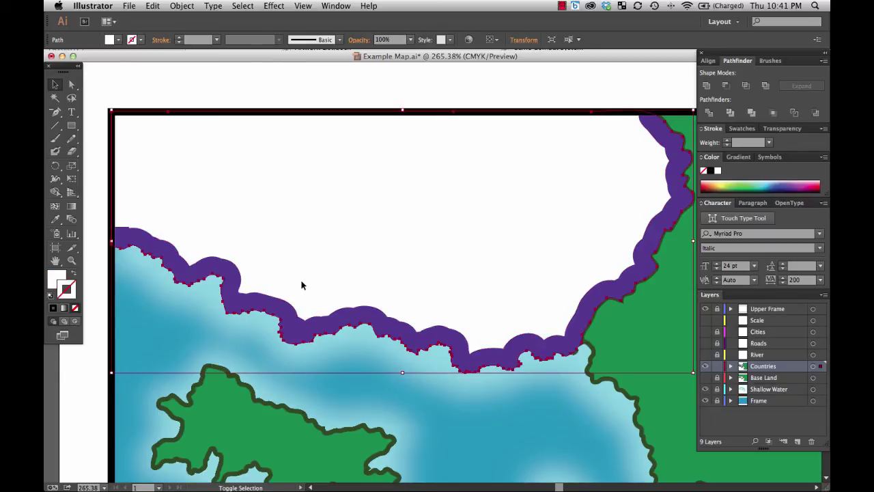
pyautogui.keyDown('shift'); pyautogui.click(288, 312); pyautogui.keyUp('shift')
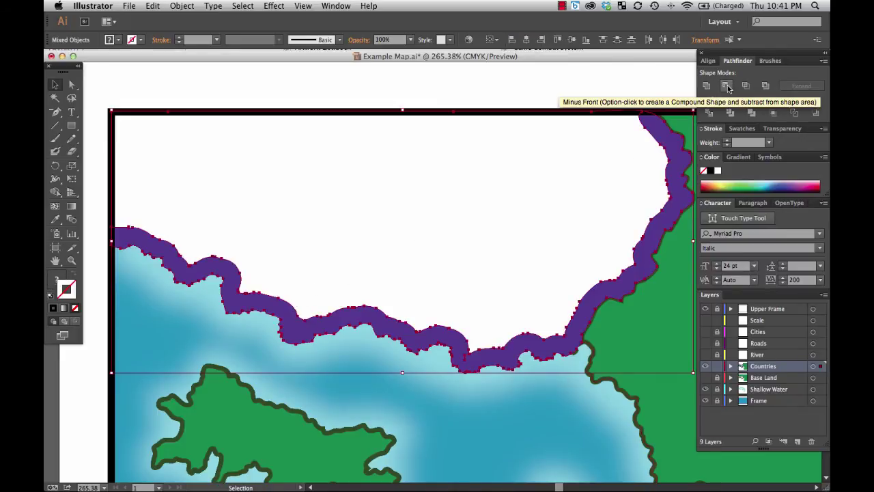
pyautogui.click(726, 86)
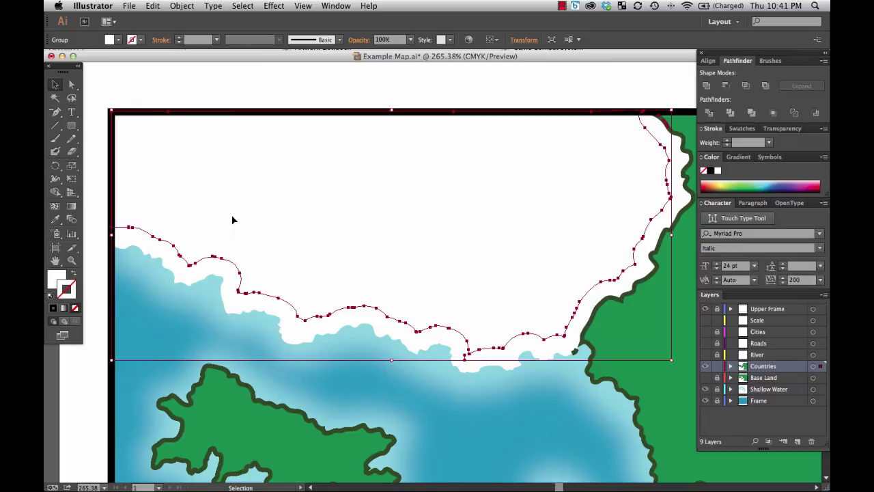
pyautogui.click(53, 308)
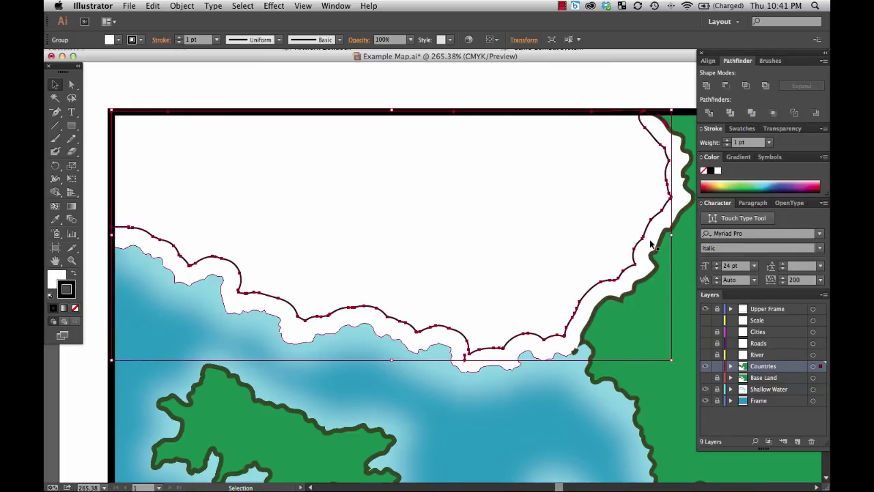
pyautogui.click(75, 308)
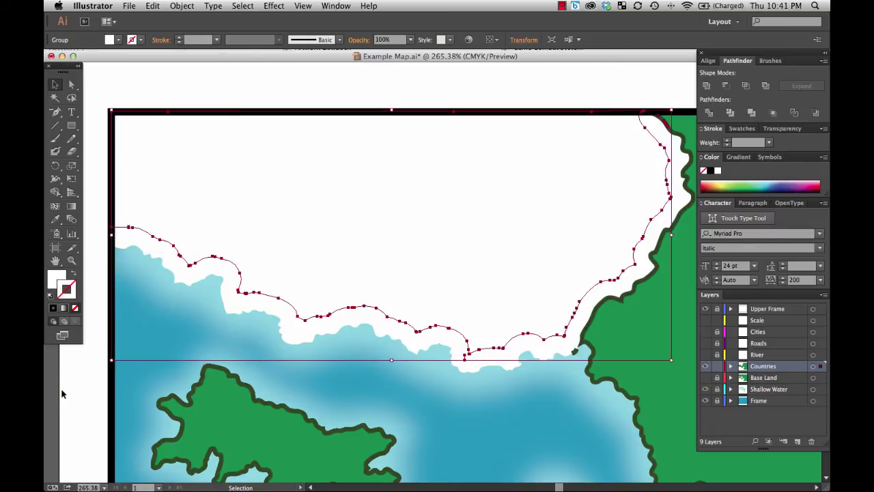
# - Paste the purple border back in front and bring the trimmed white inner shape to the front of it
pyautogui.hotkey('ctrl', '8')
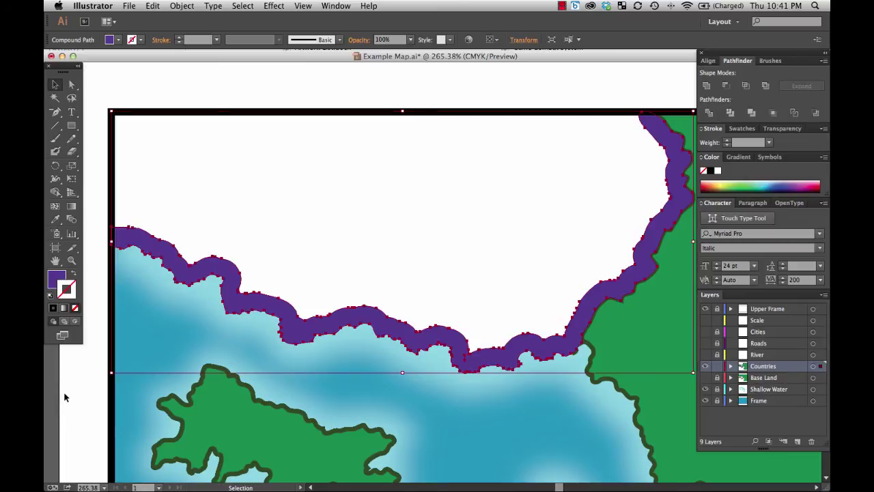
pyautogui.click(438, 220)
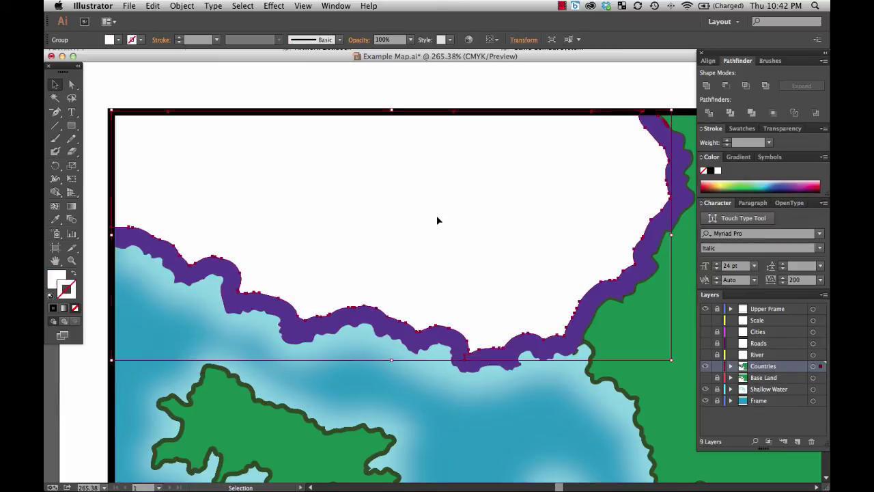
pyautogui.rightClick(433, 250)
pyautogui.moveTo(475, 346)
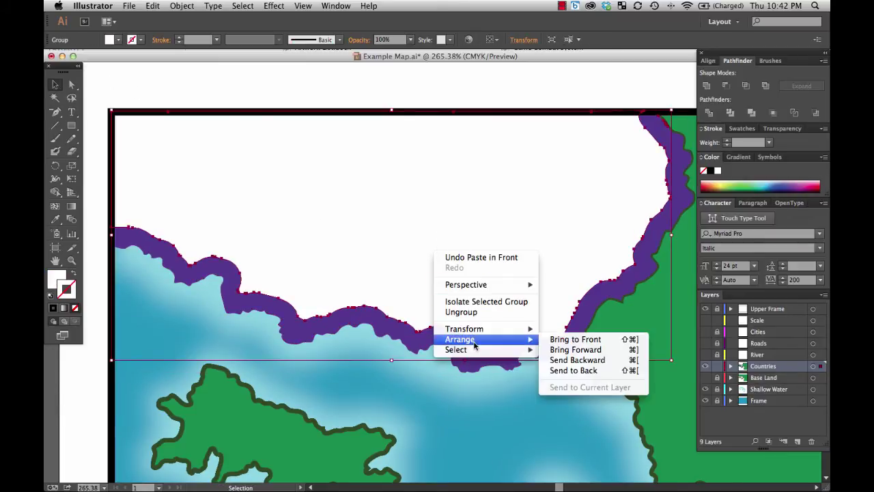
pyautogui.click(556, 340)
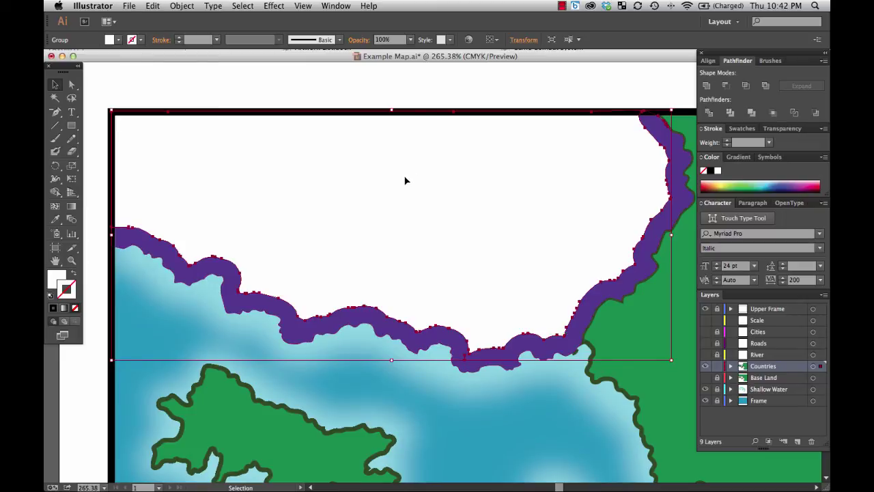
# - Apply a Gaussian Blur with a 25 pixel radius to the white inner shape, with the preview on
pyautogui.click(242, 6)
pyautogui.moveTo(274, 6)
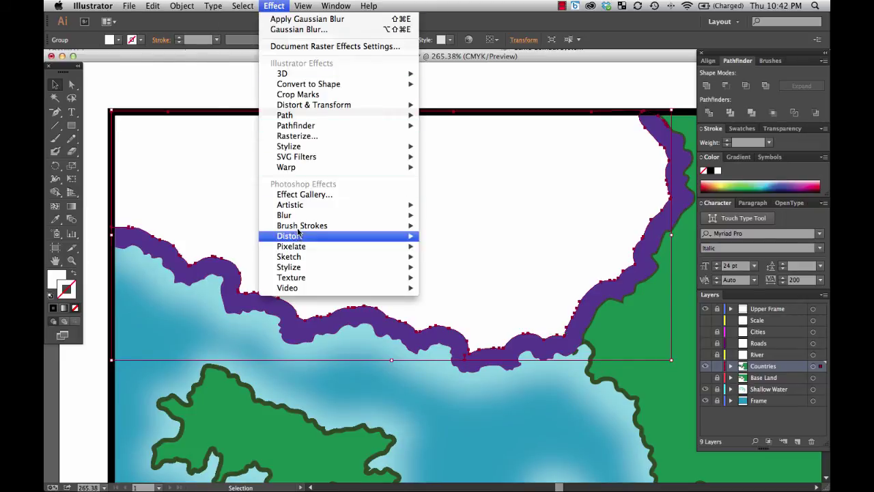
pyautogui.moveTo(403, 215)
pyautogui.click(454, 217)
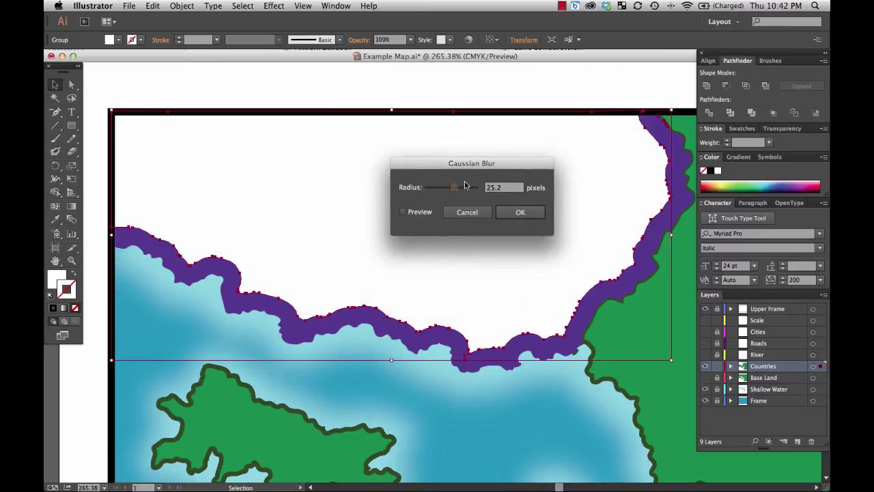
pyautogui.moveTo(449, 190); pyautogui.dragTo(435, 190)
pyautogui.click(403, 212)
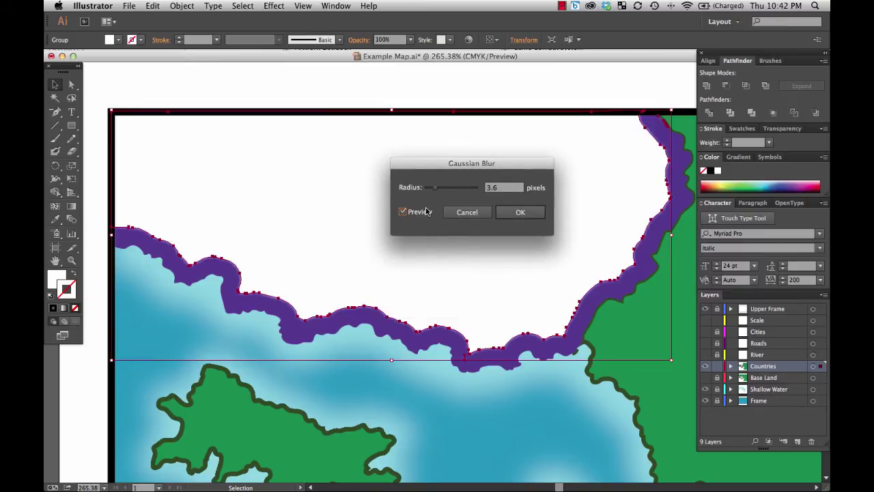
pyautogui.moveTo(435, 188); pyautogui.dragTo(455, 190)
pyautogui.doubleClick(508, 192)
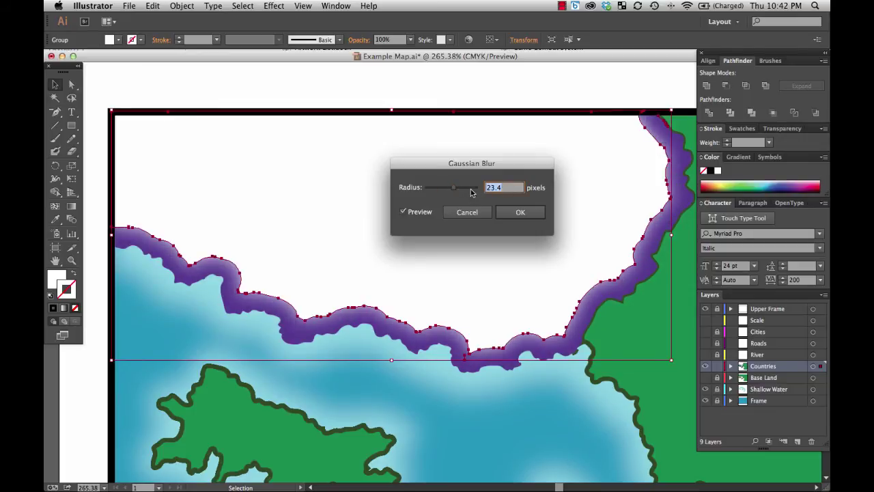
pyautogui.write('25')
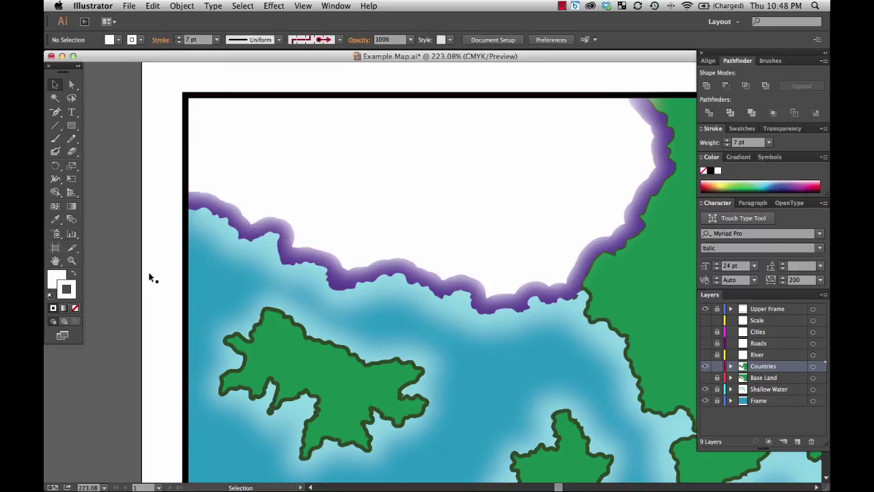
pyautogui.click(408, 171)
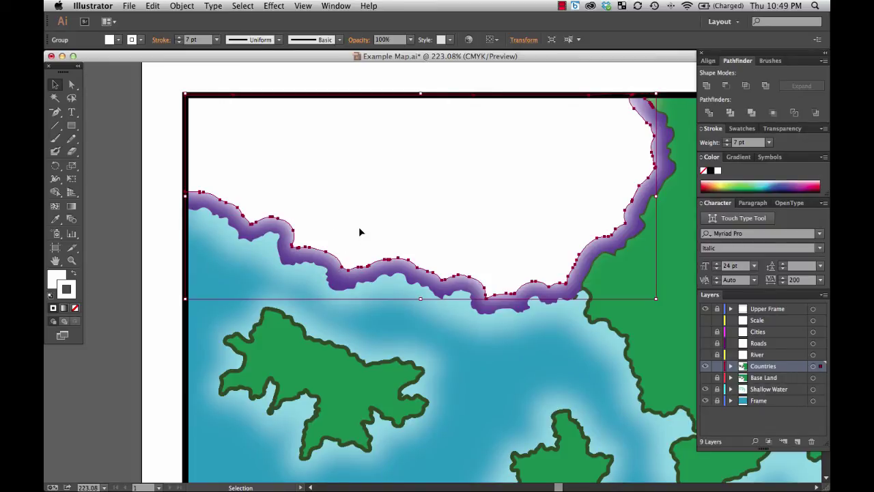
pyautogui.click(154, 277)
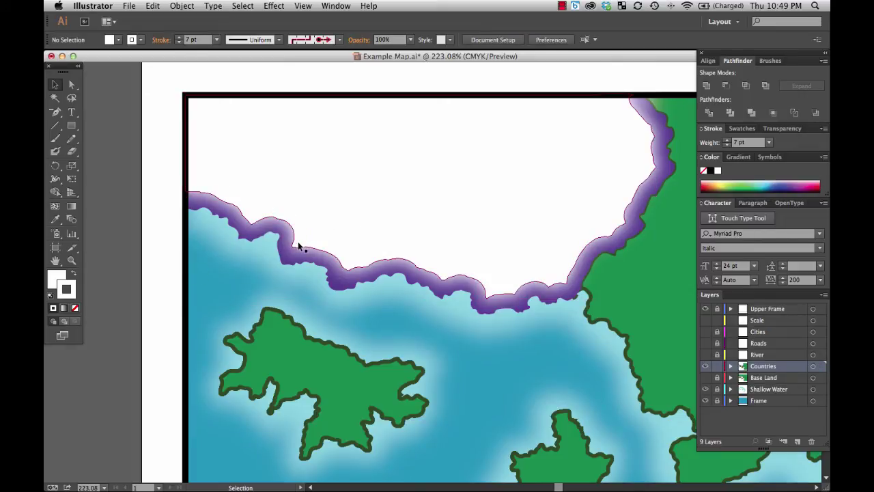
# - Paste a copy of the blurred white inner shape in place in front to strengthen the fade over the purple border, and deselect it
pyautogui.click(354, 249)
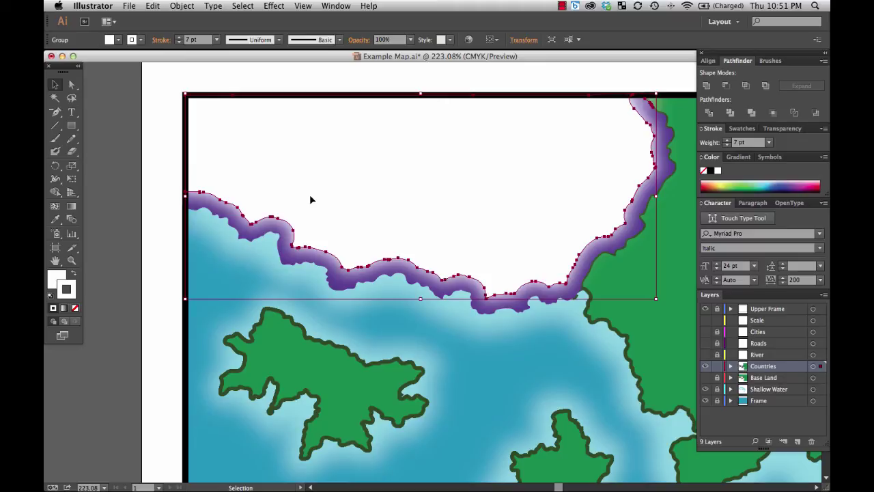
pyautogui.click(205, 188)
pyautogui.click(197, 195)
pyautogui.click(153, 266)
pyautogui.press('a')
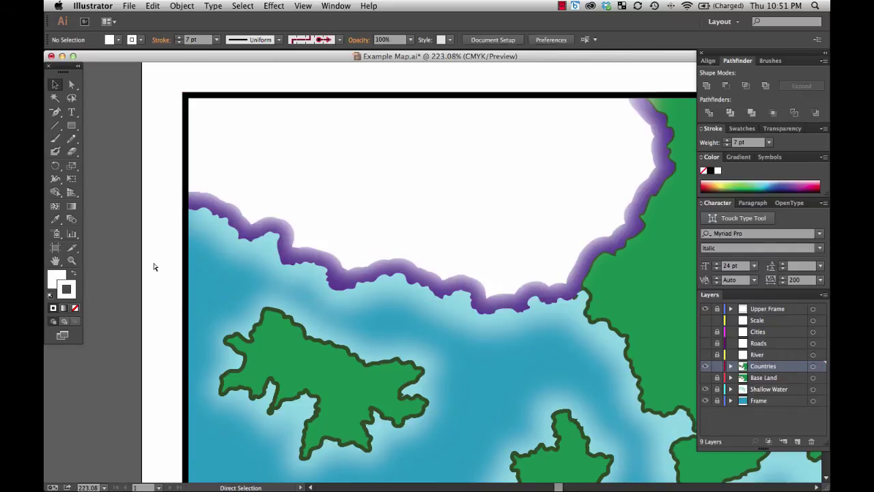
pyautogui.press('v')
pyautogui.press('super+z')
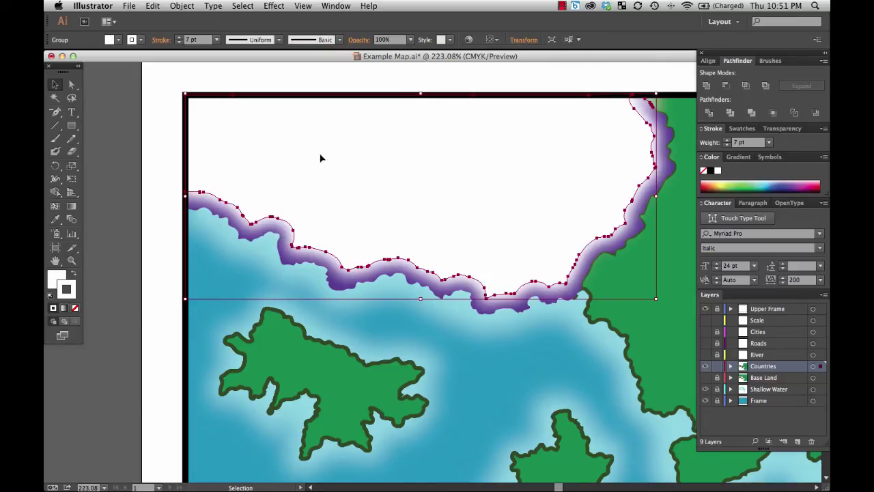
pyautogui.click(144, 251)
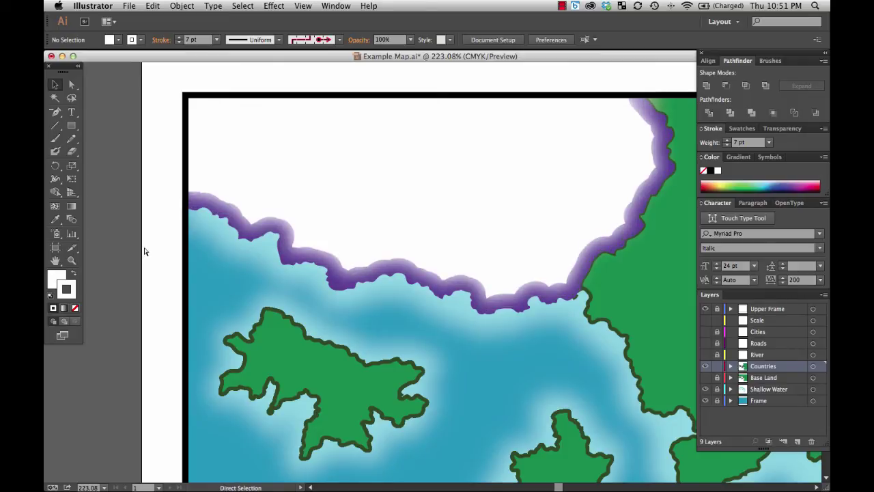
# - Stack two more copies of the blurred white inner shape in place to soften the purple border's inner edge further
pyautogui.press('super+z')
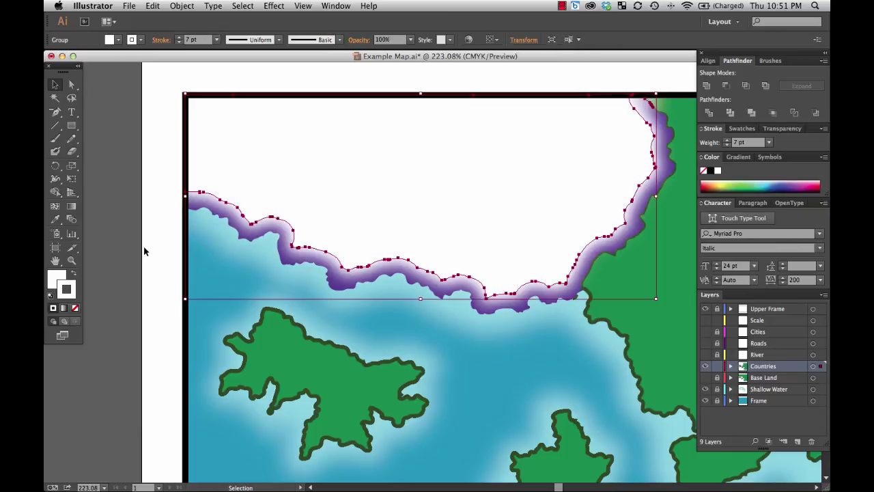
pyautogui.click(133, 215)
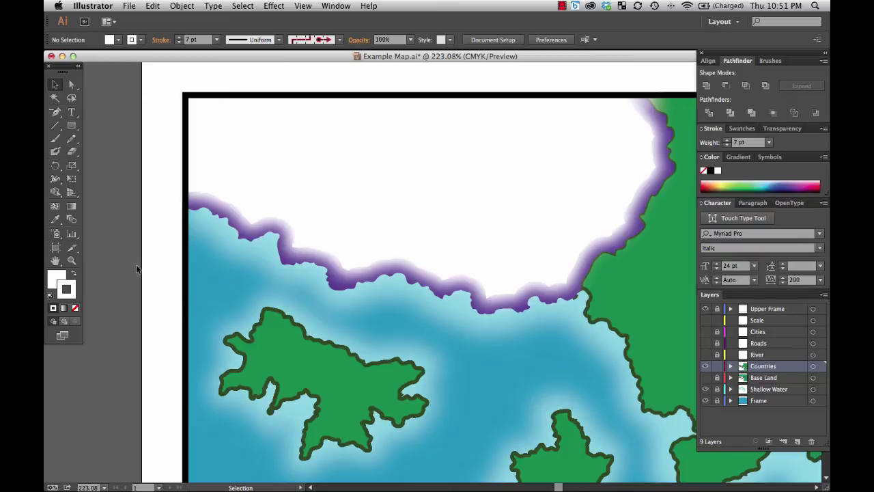
pyautogui.press('a')
pyautogui.press('v')
pyautogui.press('super+a')
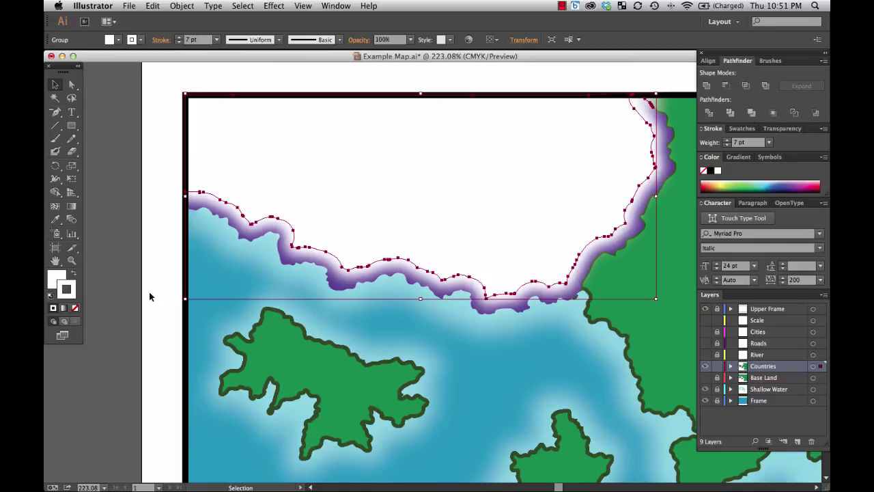
pyautogui.click(148, 291)
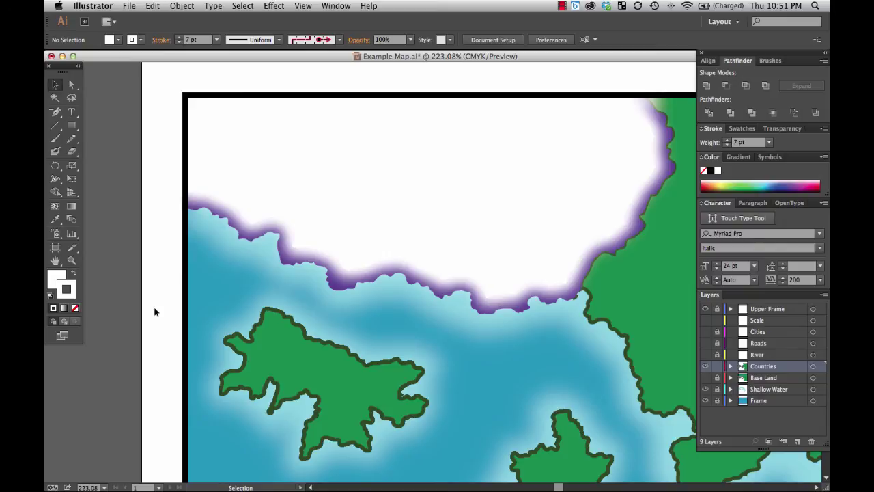
# - Select the purple border compound path lying beneath the stacked blurred white shapes of the northwestern country
pyautogui.press('a')
pyautogui.press('v')
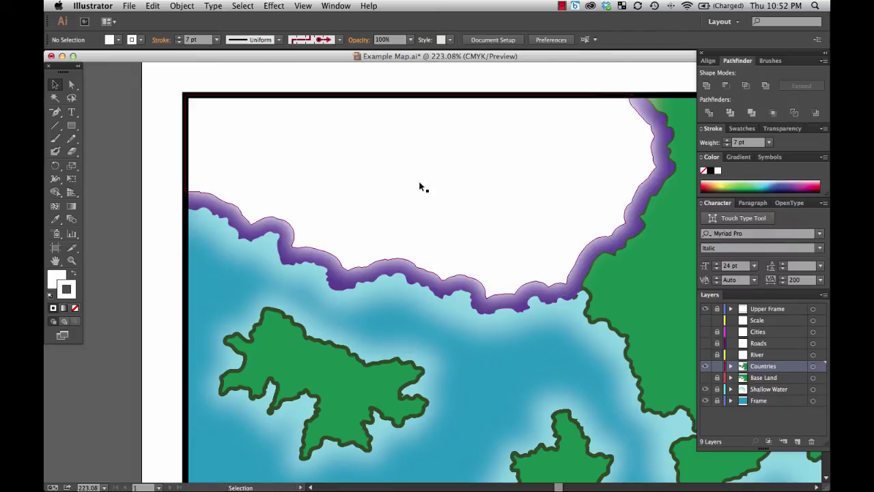
pyautogui.click(243, 237)
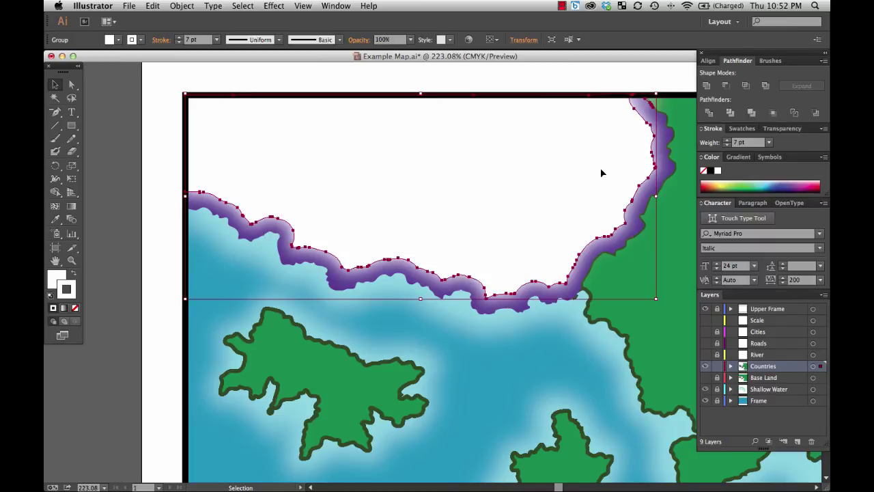
pyautogui.rightClick(512, 271)
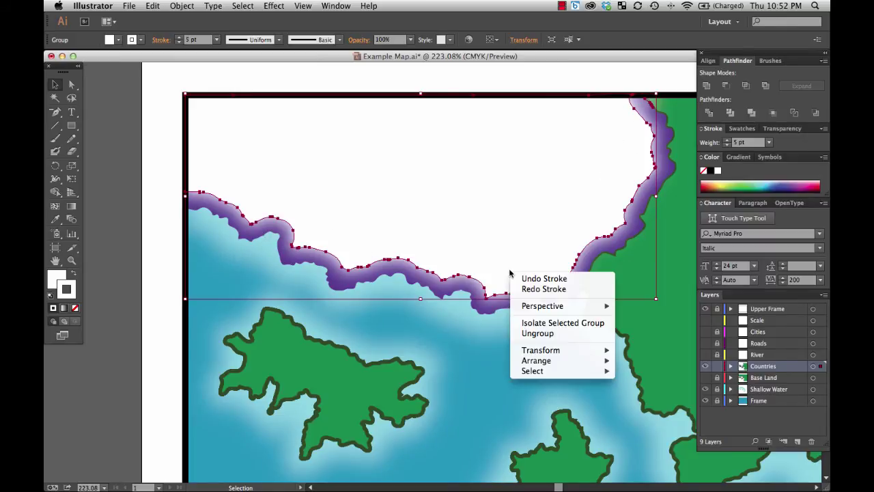
pyautogui.click(496, 257)
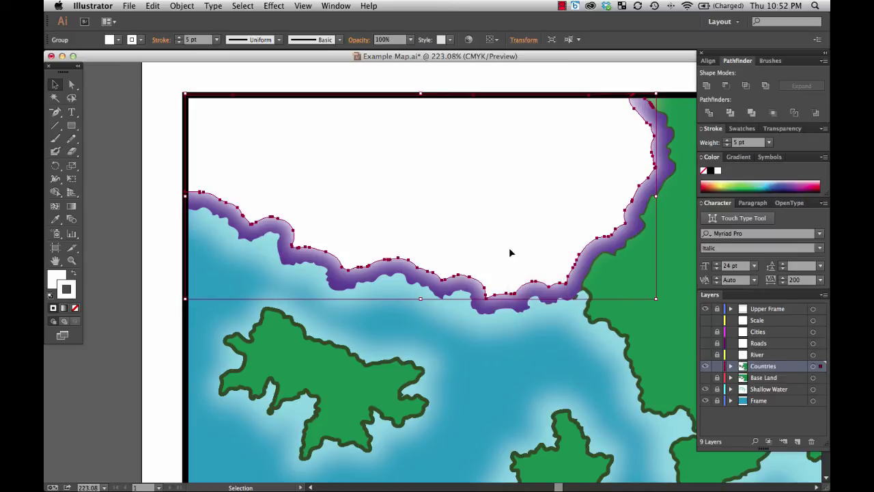
pyautogui.rightClick(508, 249)
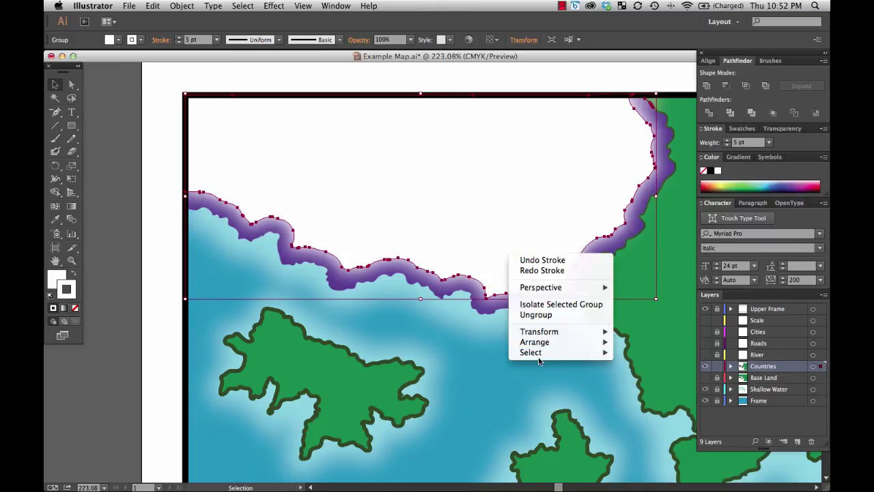
pyautogui.moveTo(539, 357)
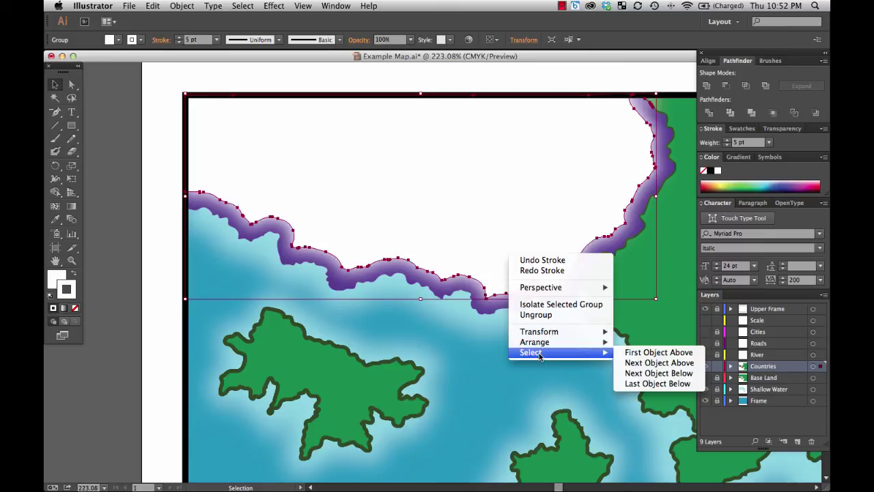
pyautogui.click(644, 373)
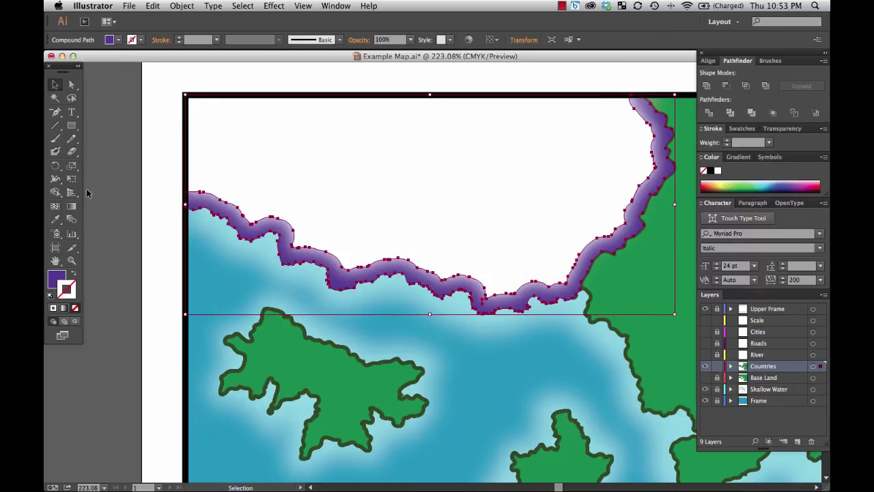
# - Redraw the purple border's inner edge farther inside the white area with the Pencil tool, from the western frame edge to the northern one, and deselect it
pyautogui.click(73, 140)
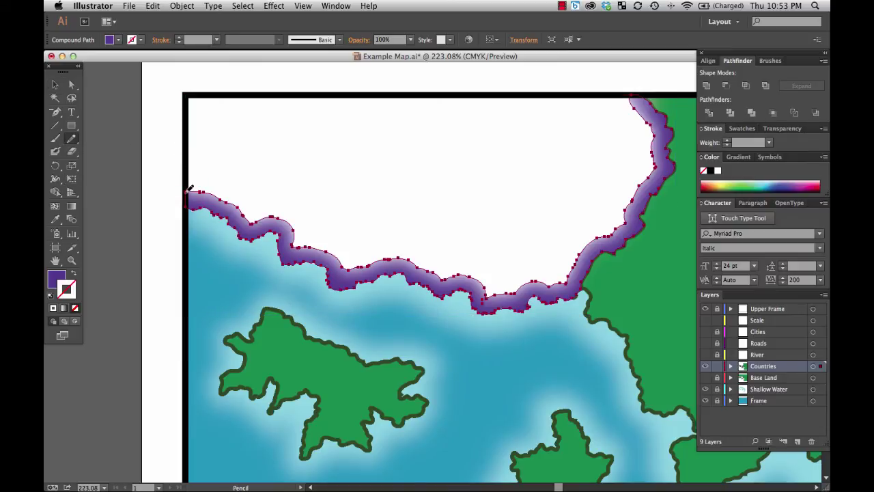
pyautogui.moveTo(188, 176)
pyautogui.mouseDown()
pyautogui.moveTo(223, 167)
pyautogui.moveTo(270, 180)
pyautogui.moveTo(330, 232)
pyautogui.moveTo(370, 244)
pyautogui.moveTo(427, 242)
pyautogui.moveTo(482, 261)
pyautogui.moveTo(557, 232)
pyautogui.moveTo(613, 140)
pyautogui.moveTo(635, 93)
pyautogui.mouseUp()
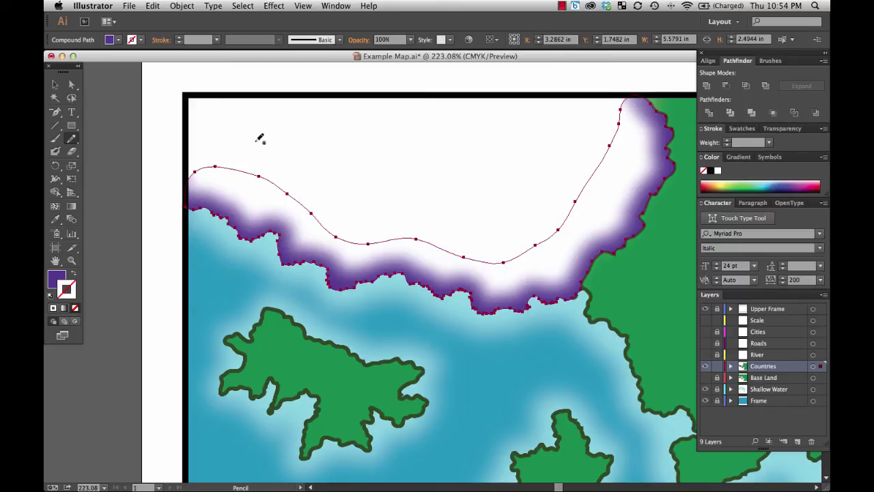
pyautogui.click(56, 84)
pyautogui.click(98, 88)
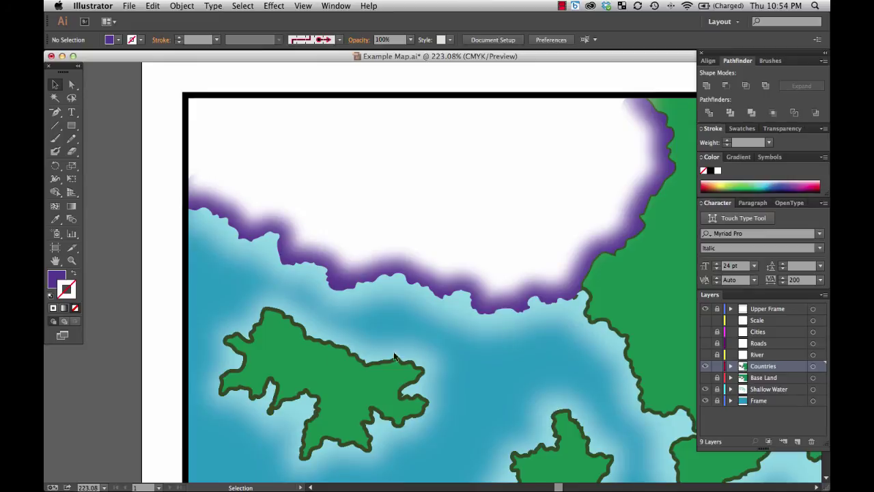
# - Cover the stray purple corner beside the map's western frame edge with a rectangle that has a white fill and no stroke
pyautogui.click(72, 261)
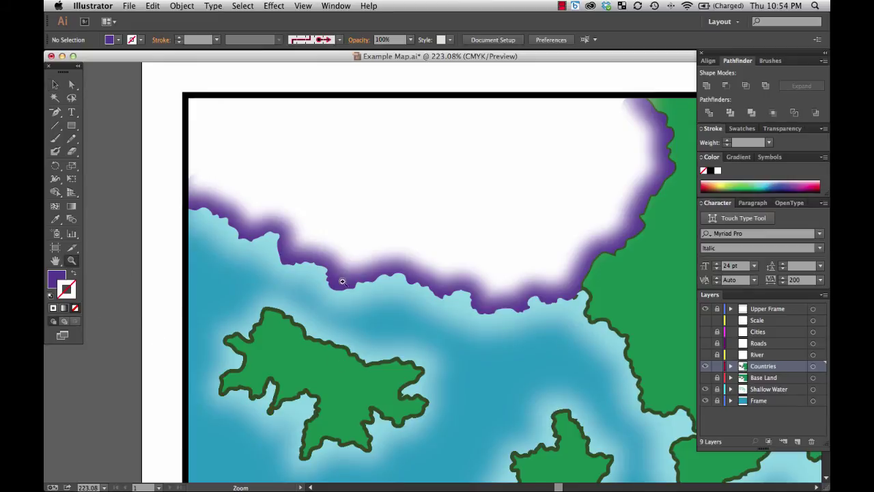
pyautogui.moveTo(414, 204); pyautogui.dragTo(598, 403)
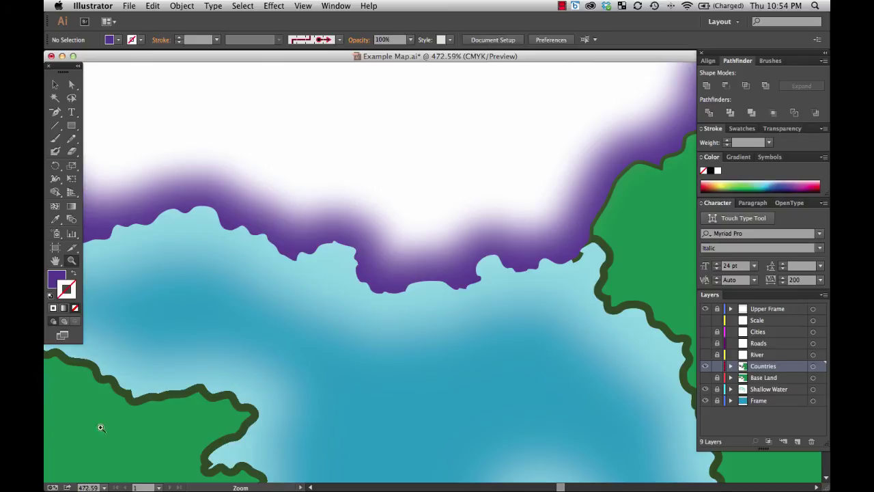
pyautogui.click(103, 488)
pyautogui.click(121, 476)
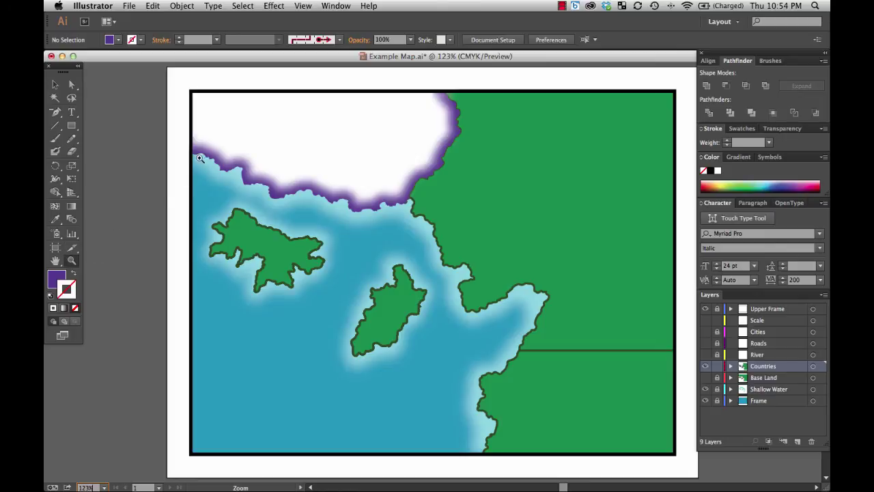
pyautogui.moveTo(176, 120); pyautogui.dragTo(262, 206)
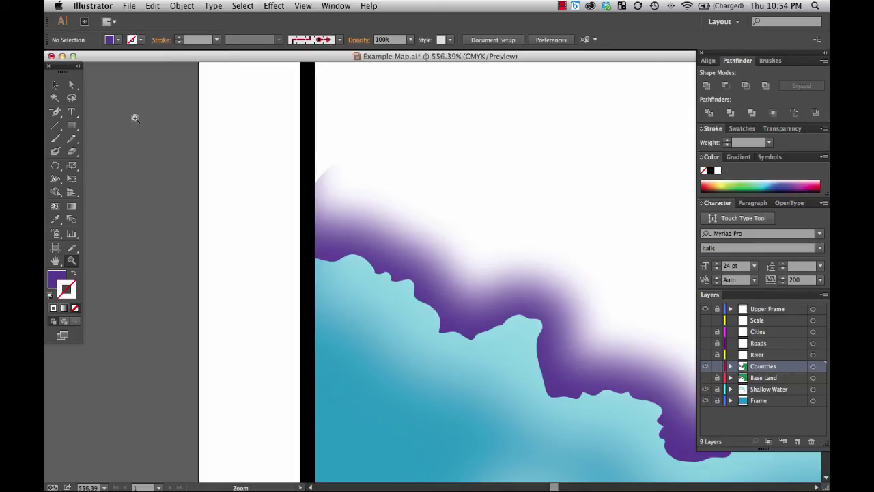
pyautogui.click(72, 125)
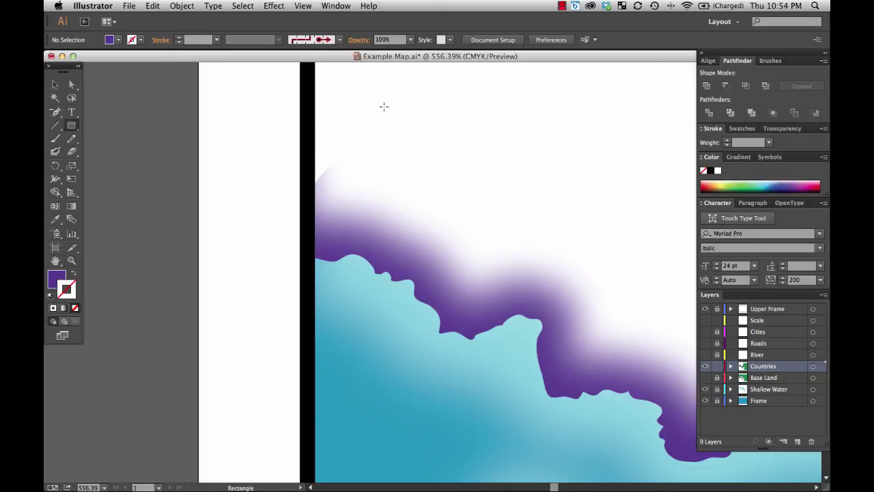
pyautogui.moveTo(422, 86); pyautogui.dragTo(311, 186)
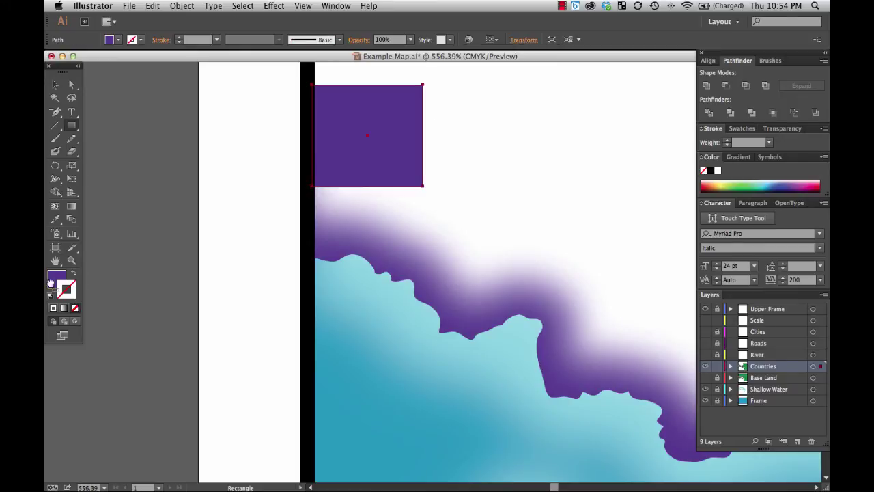
pyautogui.click(50, 296)
pyautogui.click(68, 291)
pyautogui.click(75, 308)
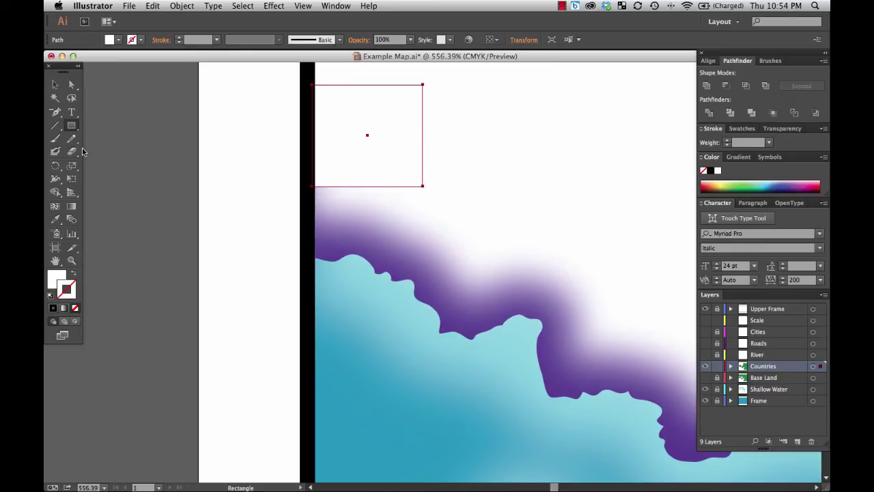
# - Apply a Gaussian Blur with a 9.4 pixel radius to the white rectangle, shift it slightly over the western frame edge, and deselect it
pyautogui.click(55, 84)
pyautogui.click(149, 101)
pyautogui.moveTo(378, 145); pyautogui.dragTo(382, 145)
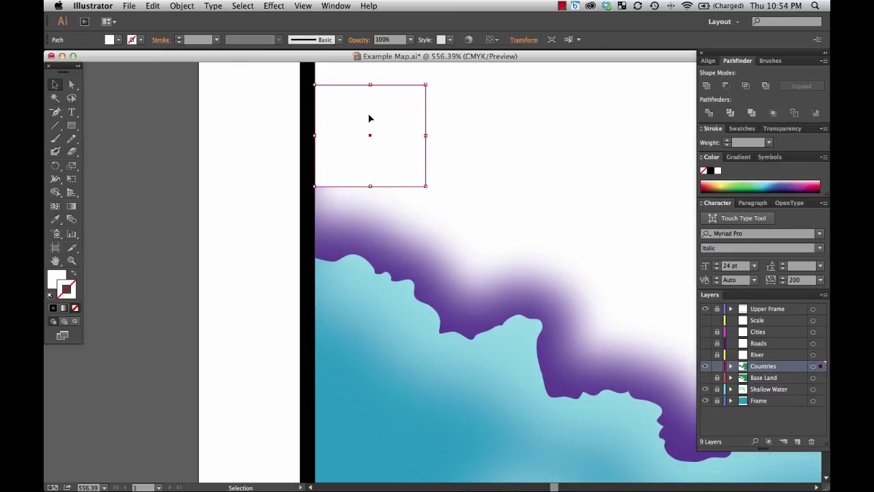
pyautogui.click(273, 7)
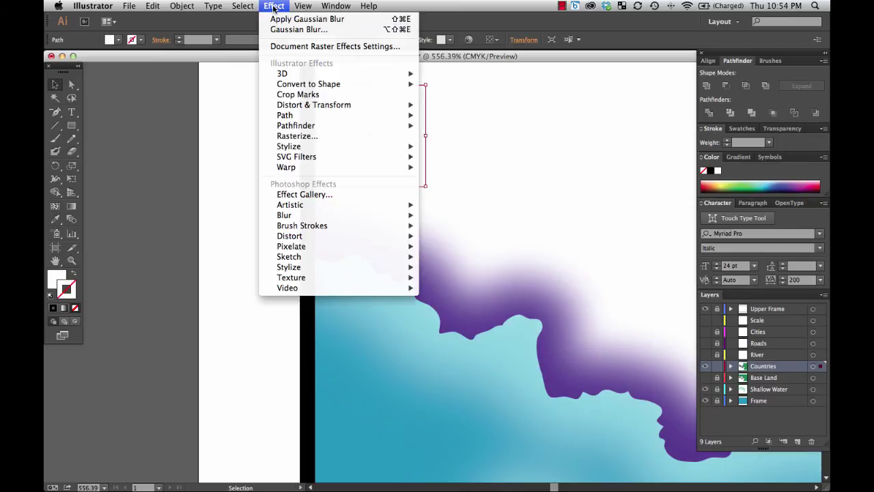
pyautogui.click(298, 31)
pyautogui.moveTo(474, 188); pyautogui.dragTo(454, 191)
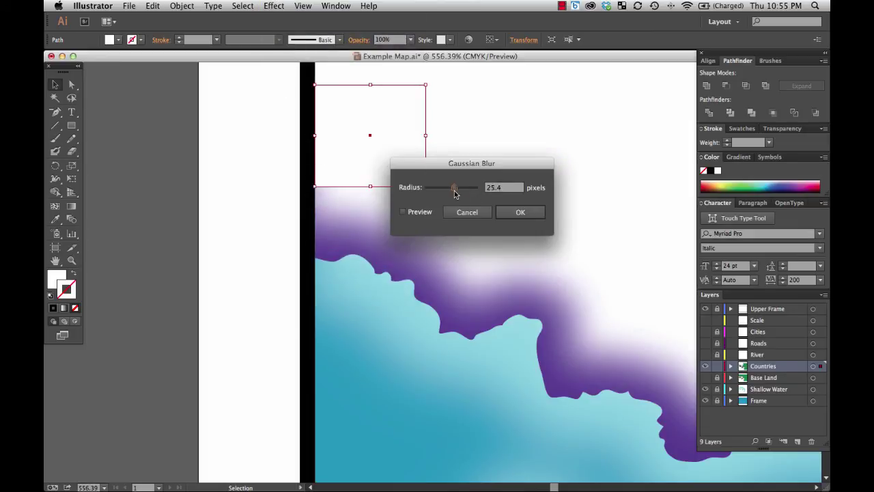
pyautogui.click(502, 213)
pyautogui.click(258, 202)
pyautogui.click(370, 154)
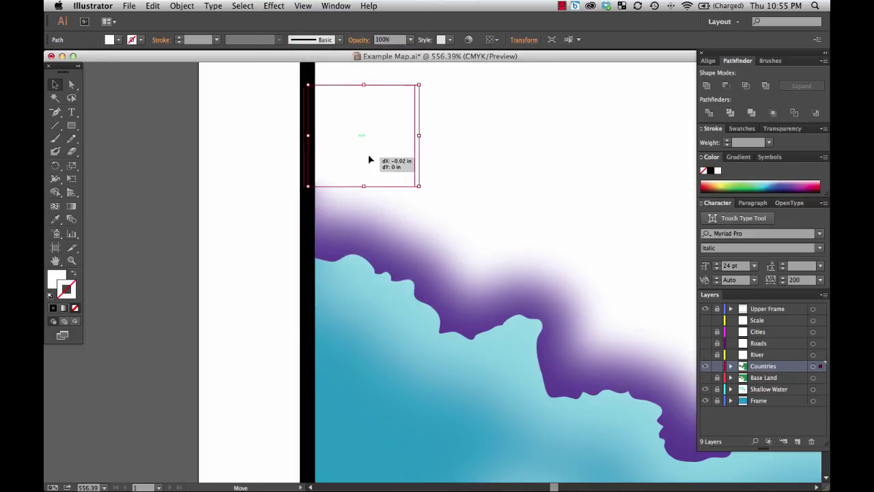
pyautogui.click(227, 191)
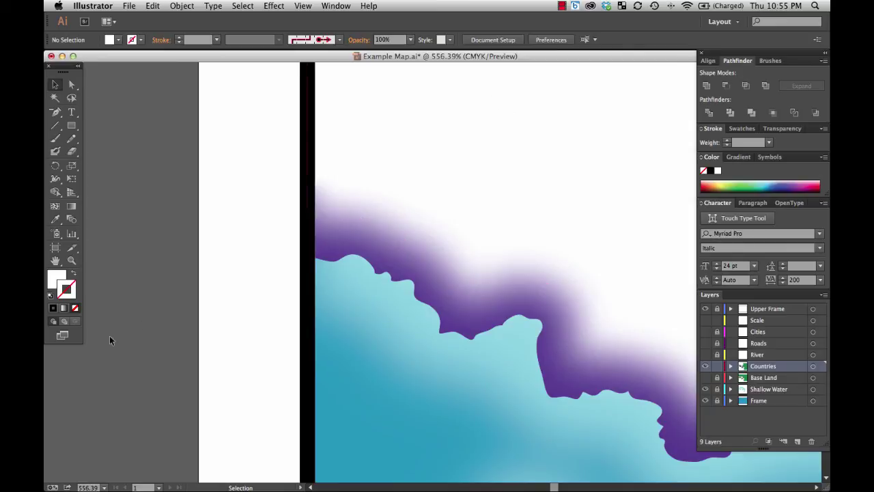
# - Draw a second white, strokeless rectangle over the purple border's inner corner where it meets the map's northern frame edge
pyautogui.click(105, 487)
pyautogui.click(129, 475)
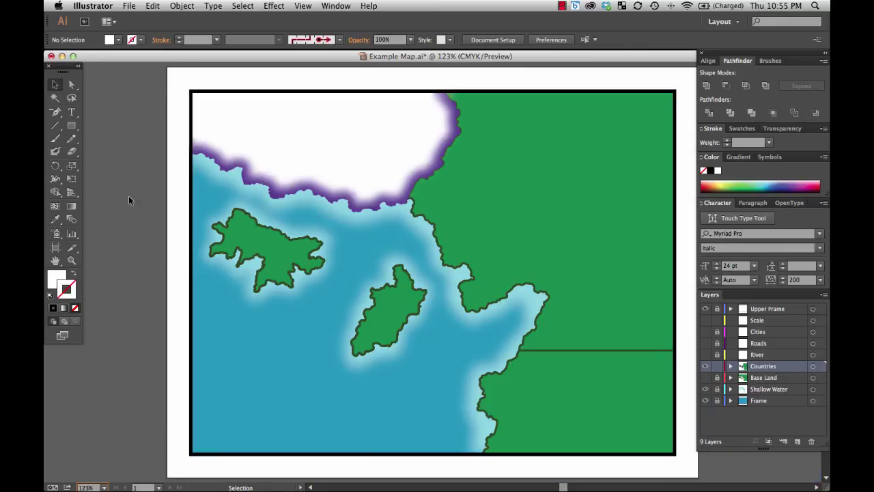
pyautogui.click(71, 260)
pyautogui.moveTo(409, 76); pyautogui.dragTo(458, 126)
pyautogui.click(71, 127)
pyautogui.moveTo(334, 196); pyautogui.dragTo(456, 326)
# - Apply a 9.4 pixel Gaussian Blur to the second white rectangle, then shift it slightly west and rotate it to follow the purple border's slant
pyautogui.click(273, 6)
pyautogui.click(282, 28)
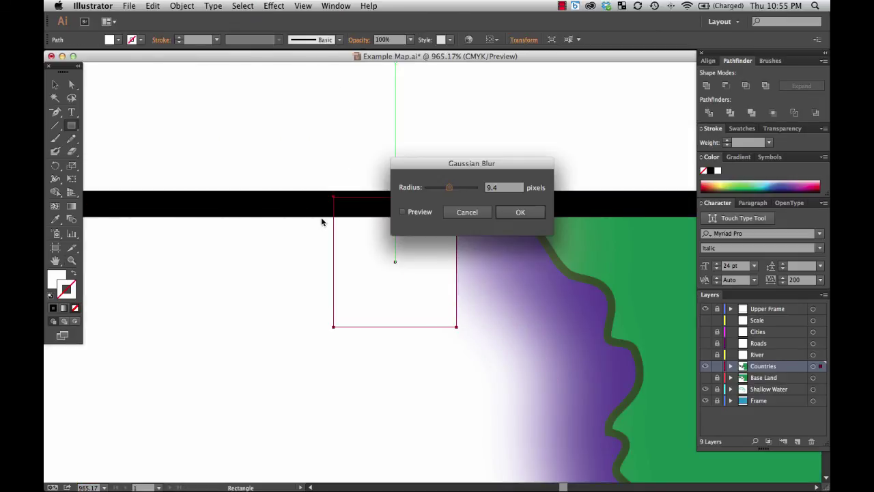
pyautogui.press('Return')
pyautogui.press('v')
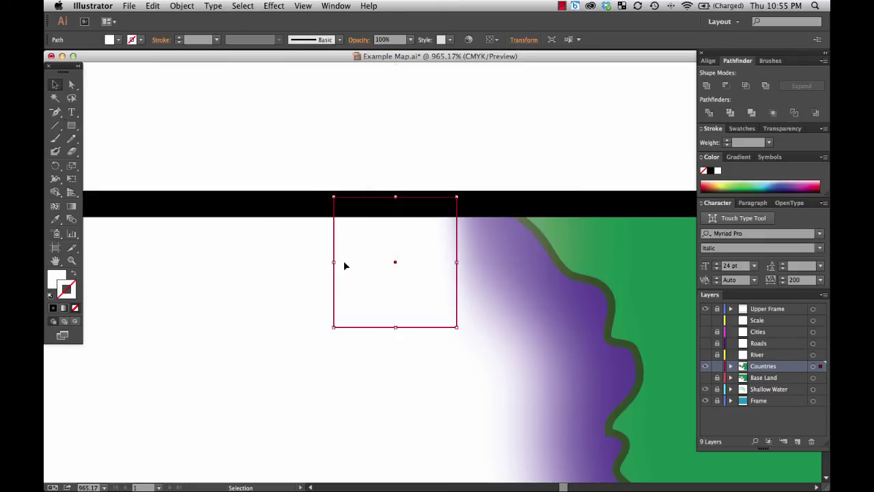
pyautogui.moveTo(394, 261); pyautogui.dragTo(386, 261)
pyautogui.moveTo(450, 332); pyautogui.dragTo(470, 294)
pyautogui.click(170, 342)
# - Fit the whole map on screen, clear the selection, and select the large green northeastern country
pyautogui.click(103, 487)
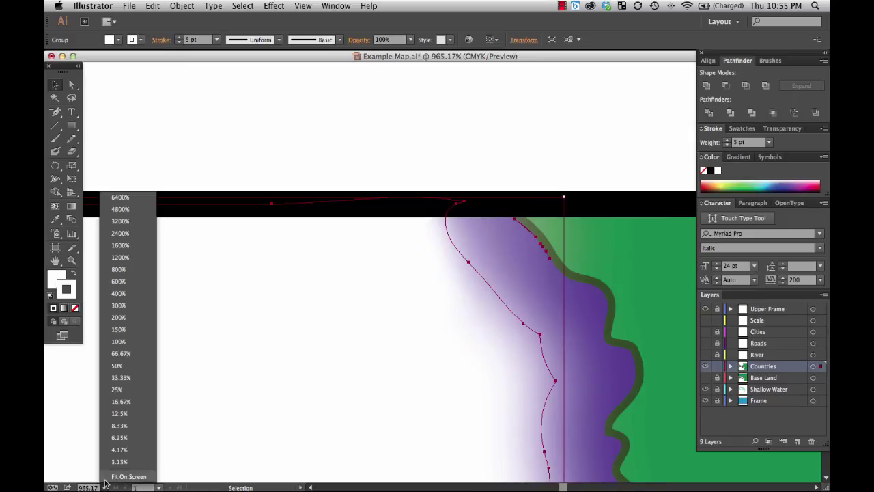
pyautogui.click(126, 478)
pyautogui.click(117, 130)
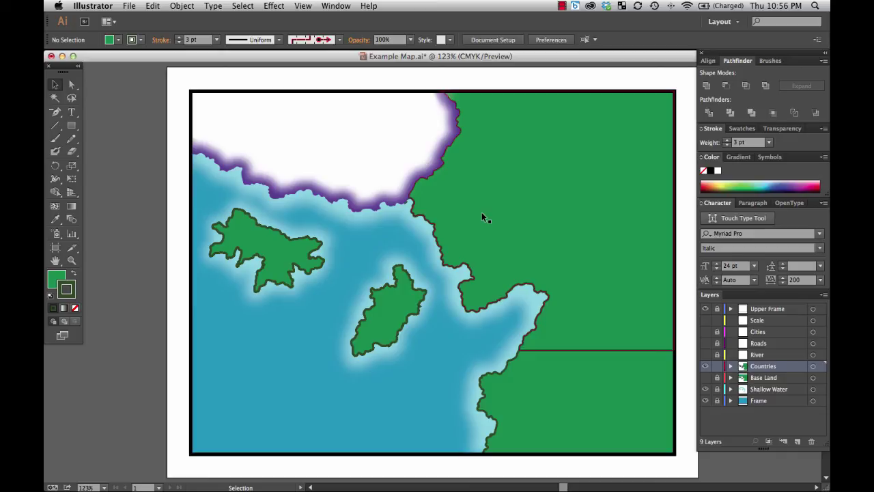
pyautogui.click(509, 237)
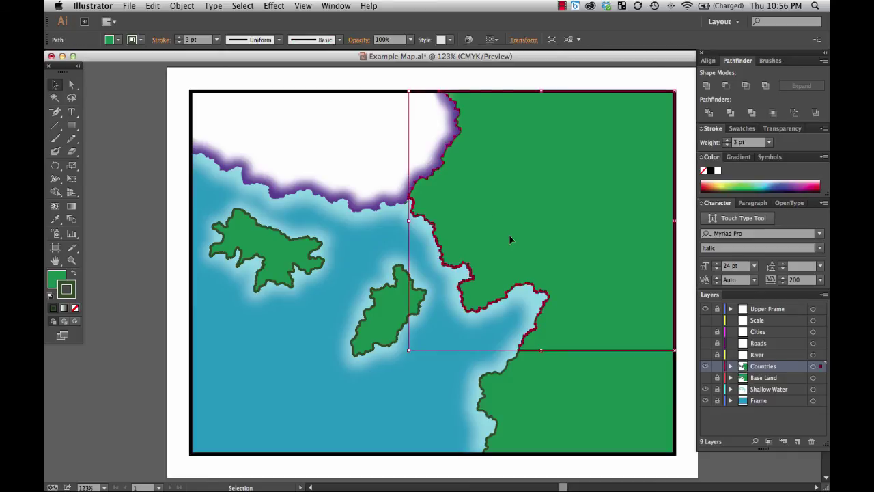